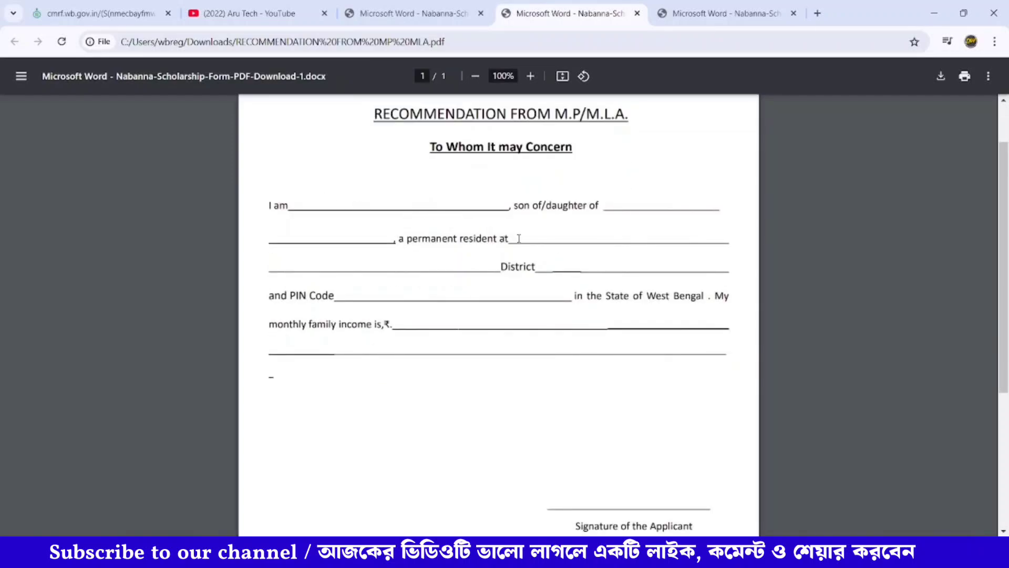
# Review the blank MP/MLA recommendation form down to its applicant signature and M.L.A. countersignature lines.
pyautogui.scroll(-2, 552, 274)
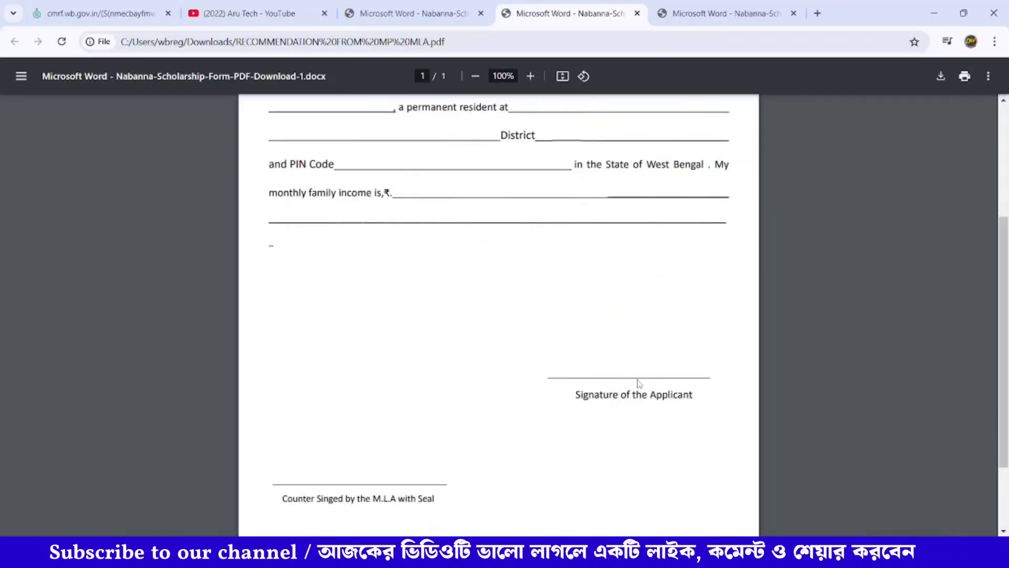
pyautogui.scroll(-1, 659, 386)
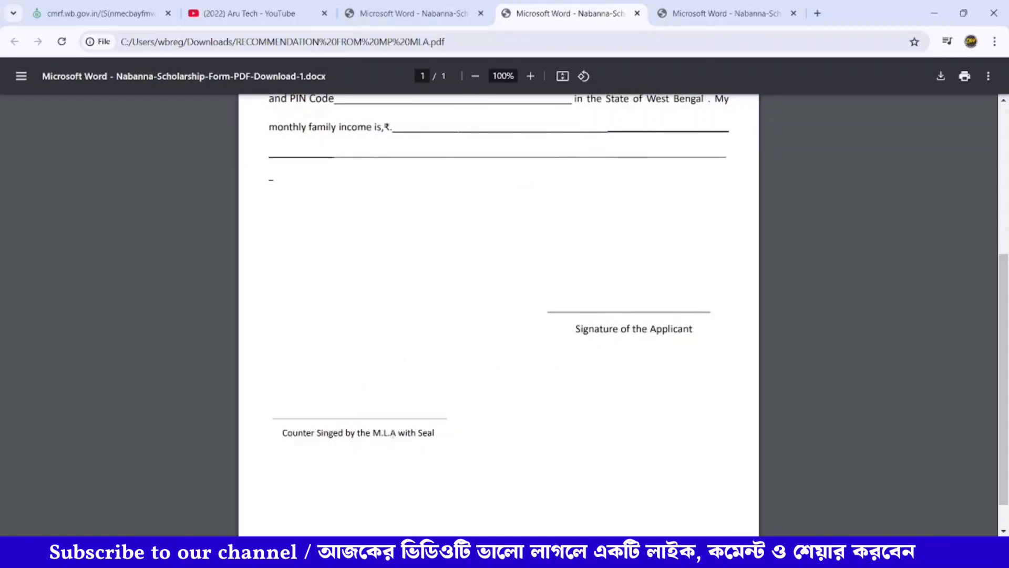
pyautogui.scroll(2, 415, 379)
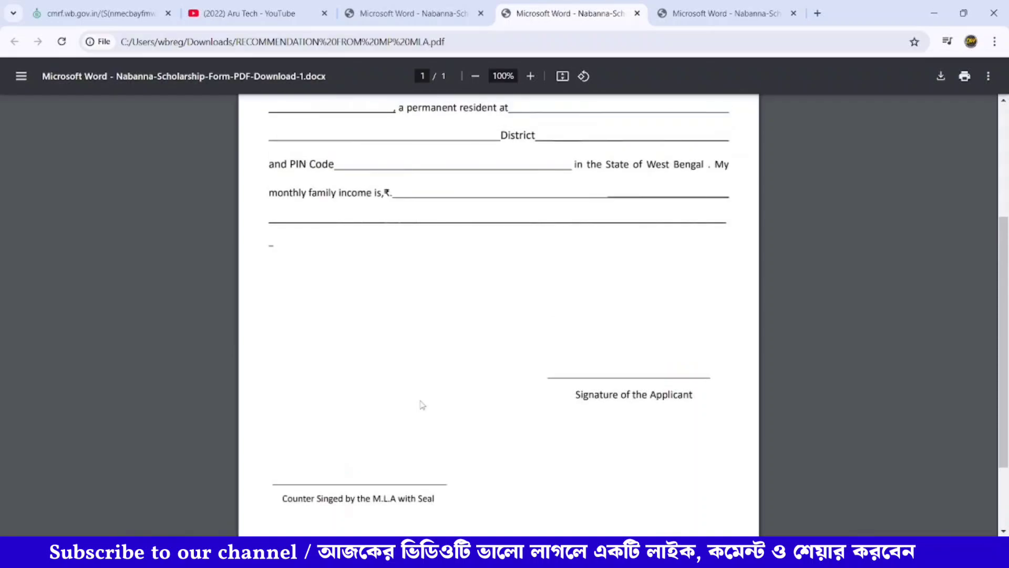
pyautogui.scroll(2, 401, 292)
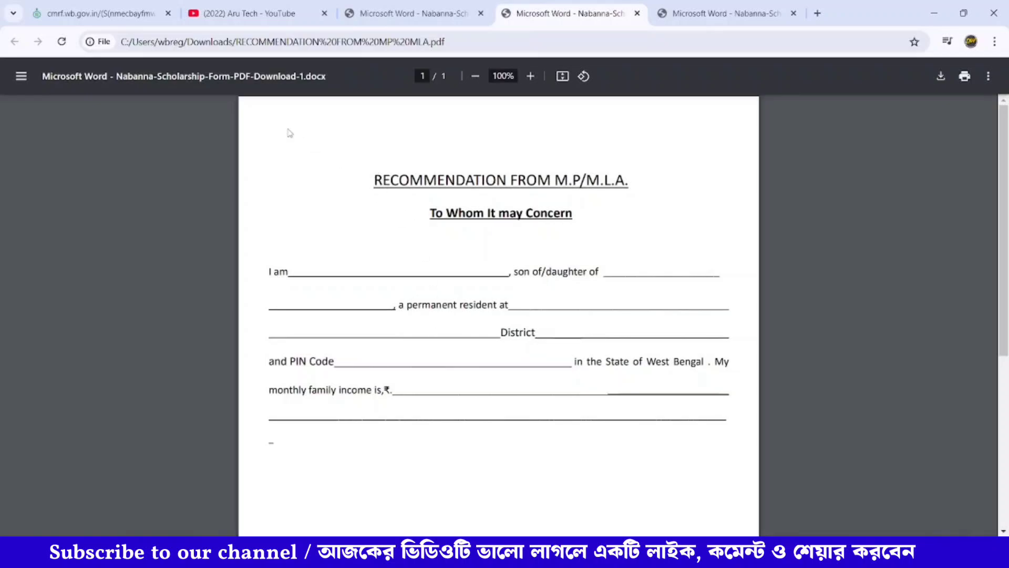
# Return to the scholarship application and submit the basic information page.
pyautogui.click(105, 13)
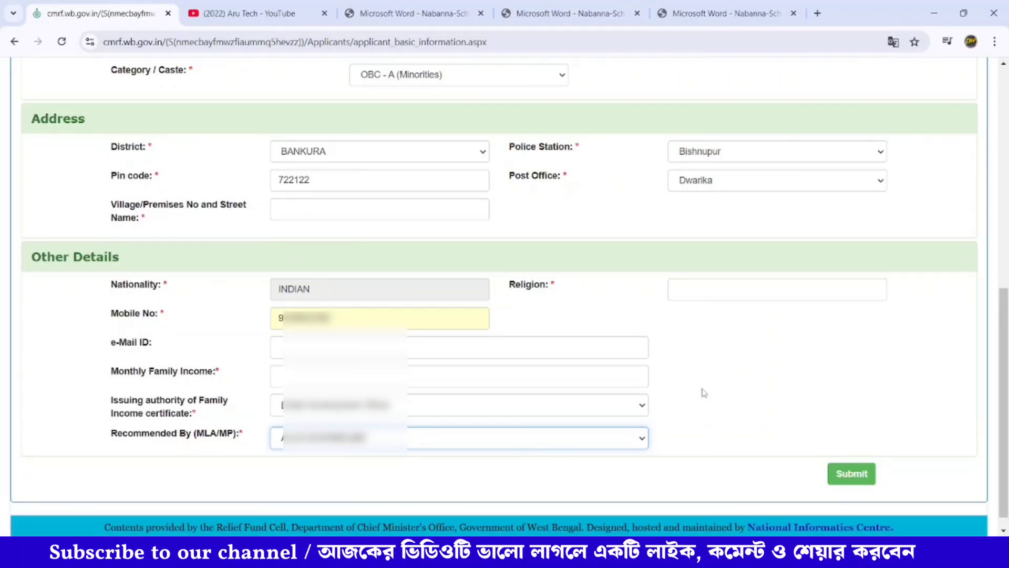
pyautogui.click(847, 465)
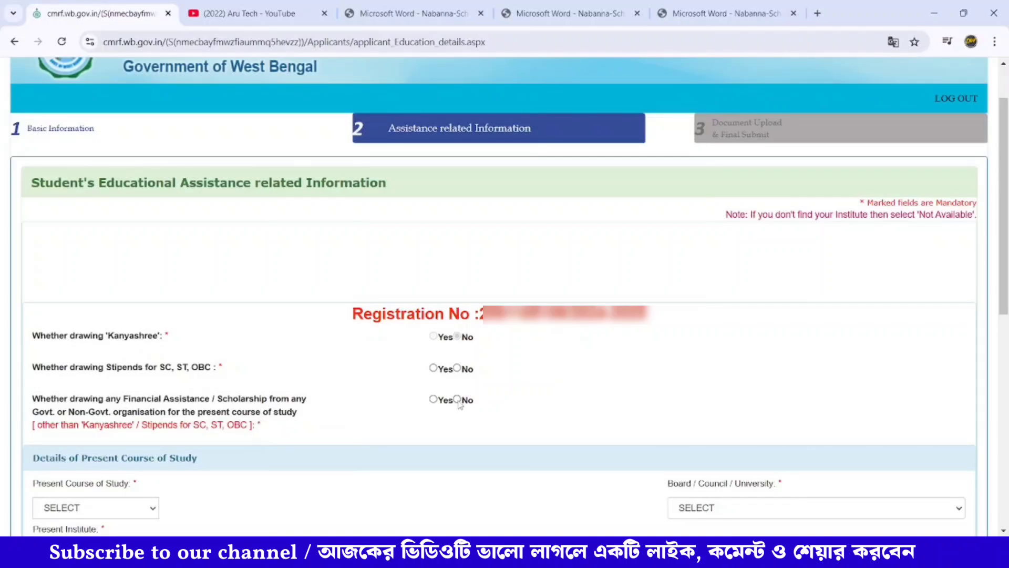
# Set the present course of study to B.A. 1st Year and its university to Burdwan University.
pyautogui.scroll(-6, 453, 410)
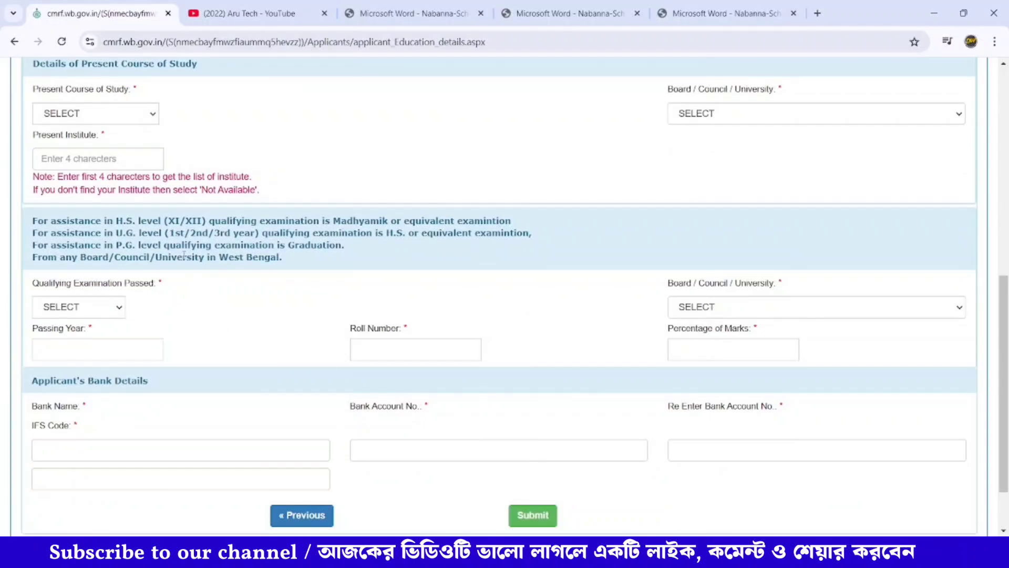
pyautogui.click(152, 114)
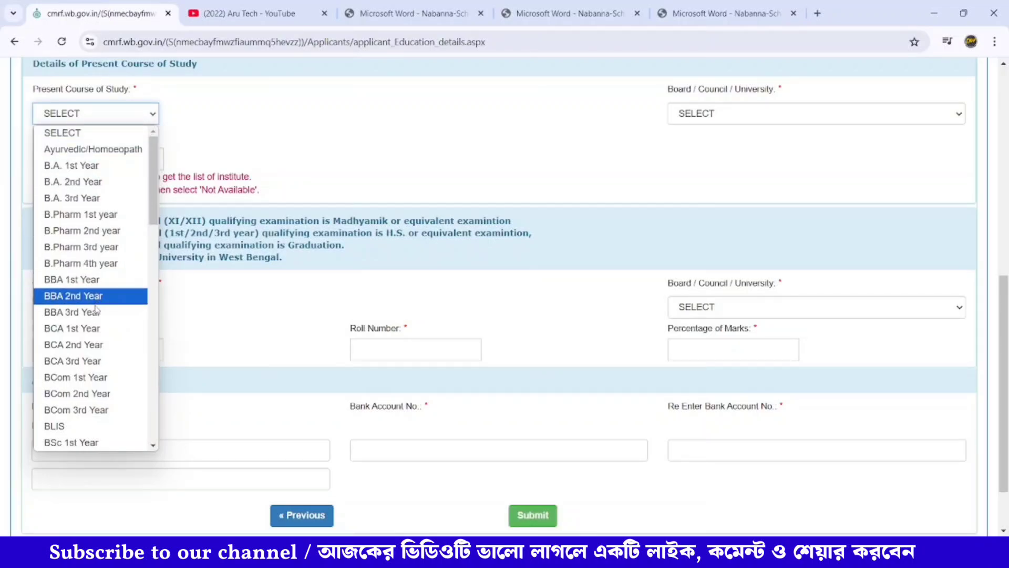
pyautogui.scroll(-15, 87, 313)
pyautogui.scroll(15, 87, 313)
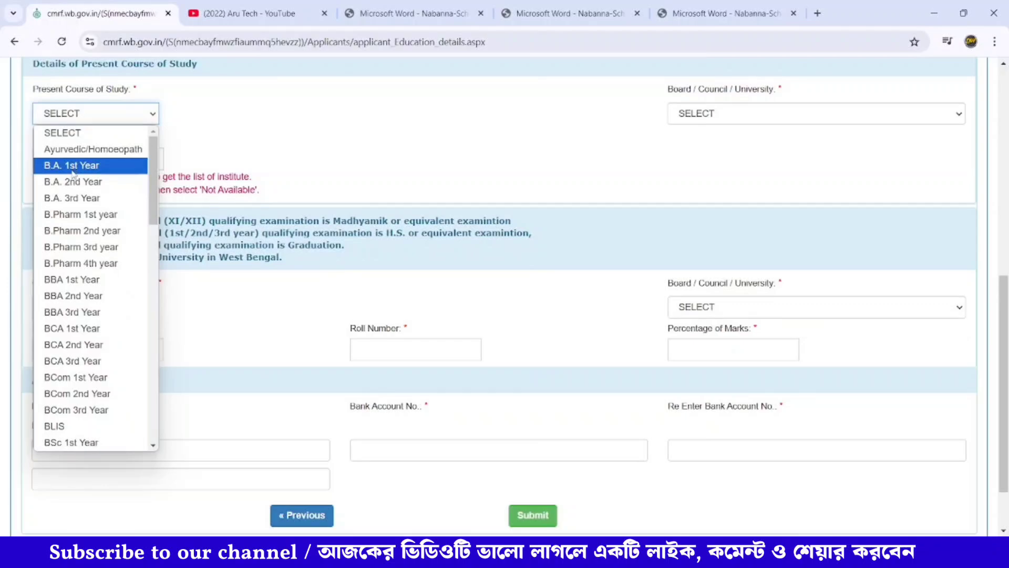
pyautogui.click(73, 166)
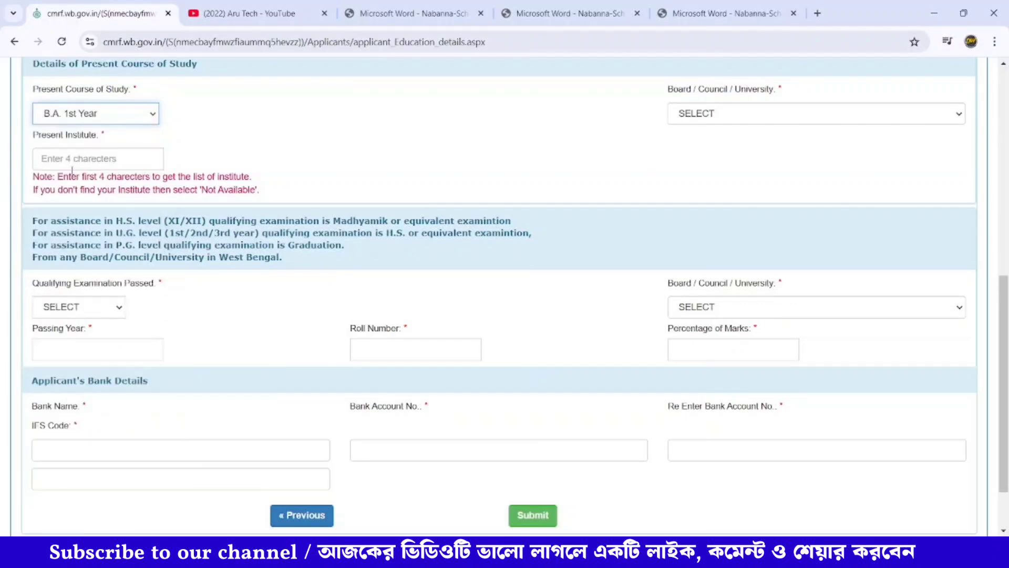
pyautogui.click(719, 113)
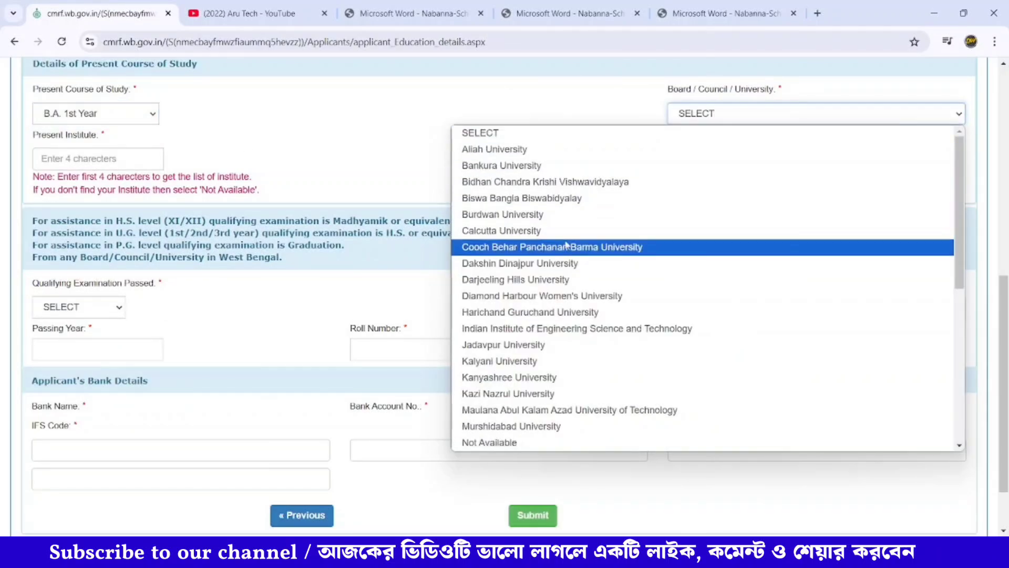
pyautogui.click(532, 216)
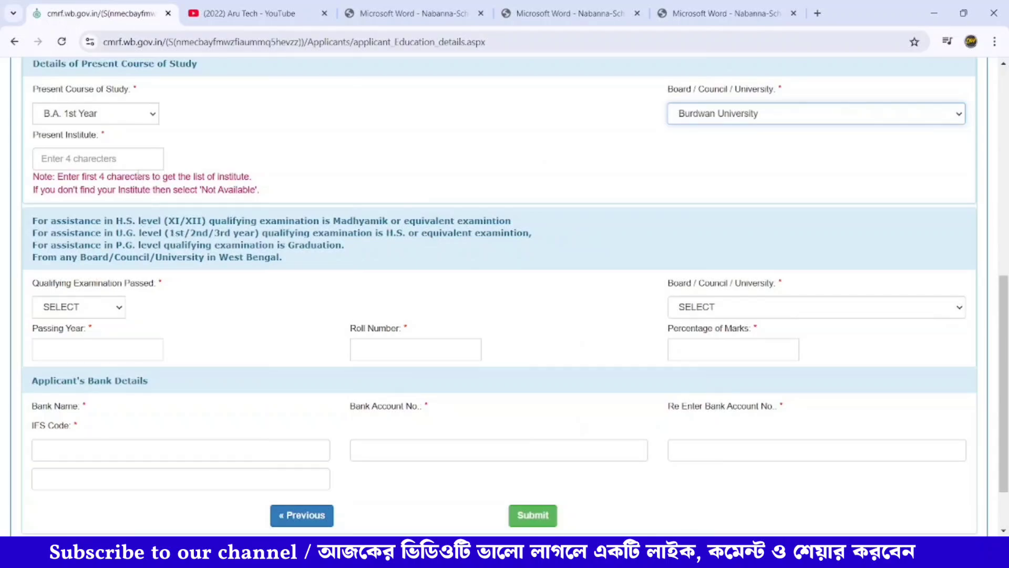
# Look up the present institute with "rama" and choose Ramananda College.
pyautogui.click(115, 161)
pyautogui.write('rama')
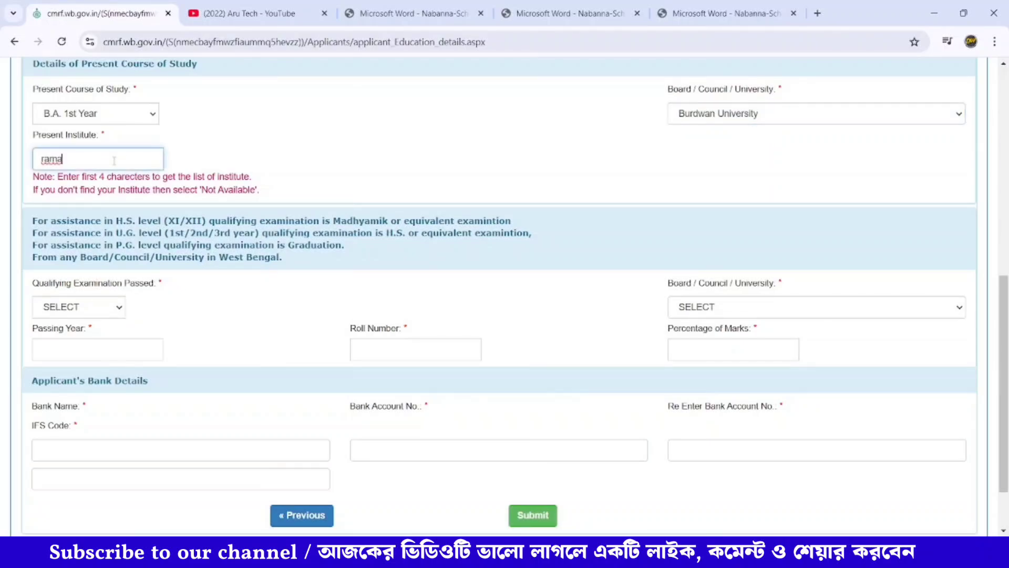
pyautogui.press('BackSpace')
pyautogui.write('a')
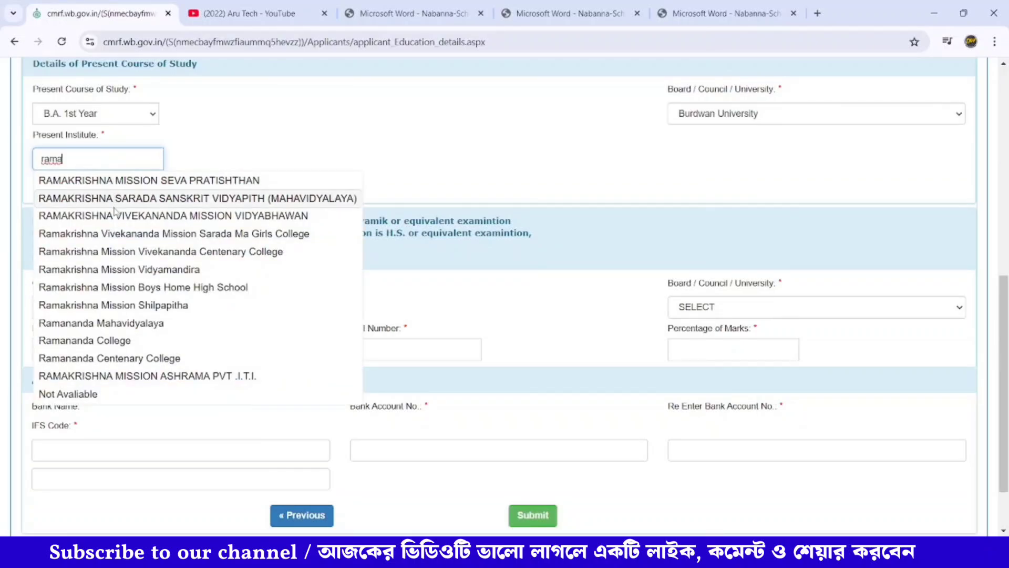
pyautogui.click(113, 340)
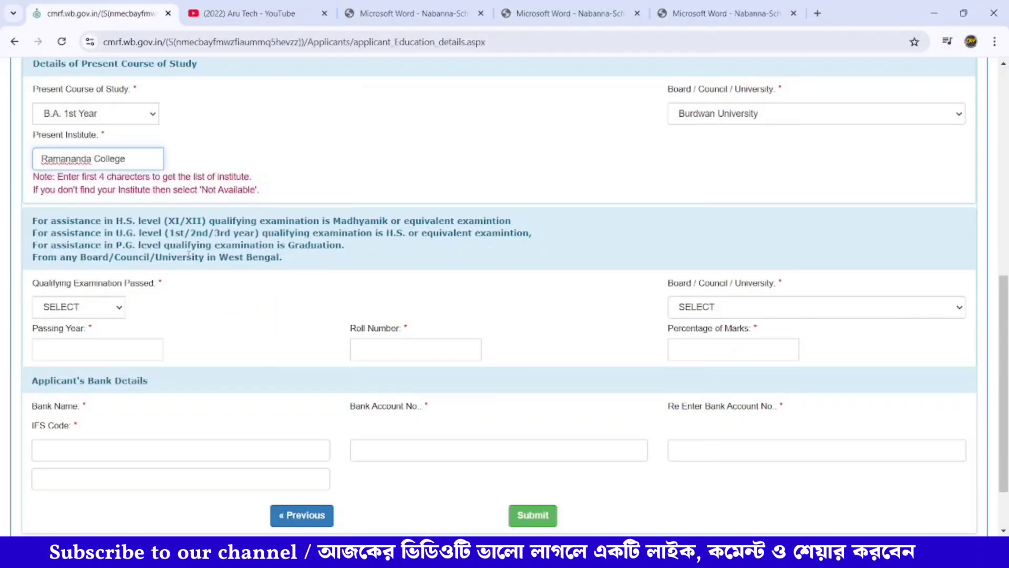
# Set the qualifying examination to HS with West Bengal Council Of Higher Secondary Education as its board, and submit the assistance information page.
pyautogui.scroll(-2, 189, 254)
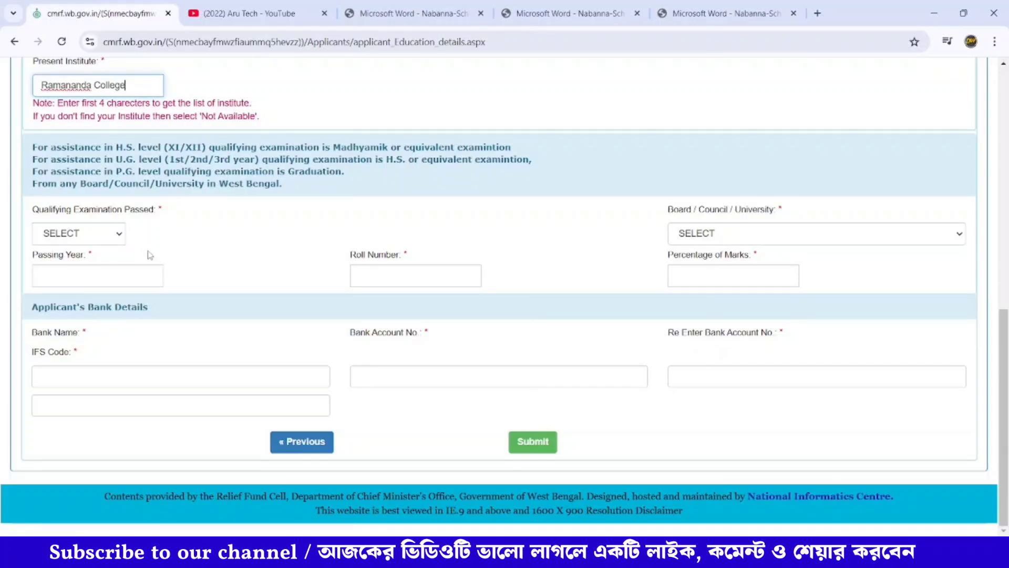
pyautogui.click(103, 238)
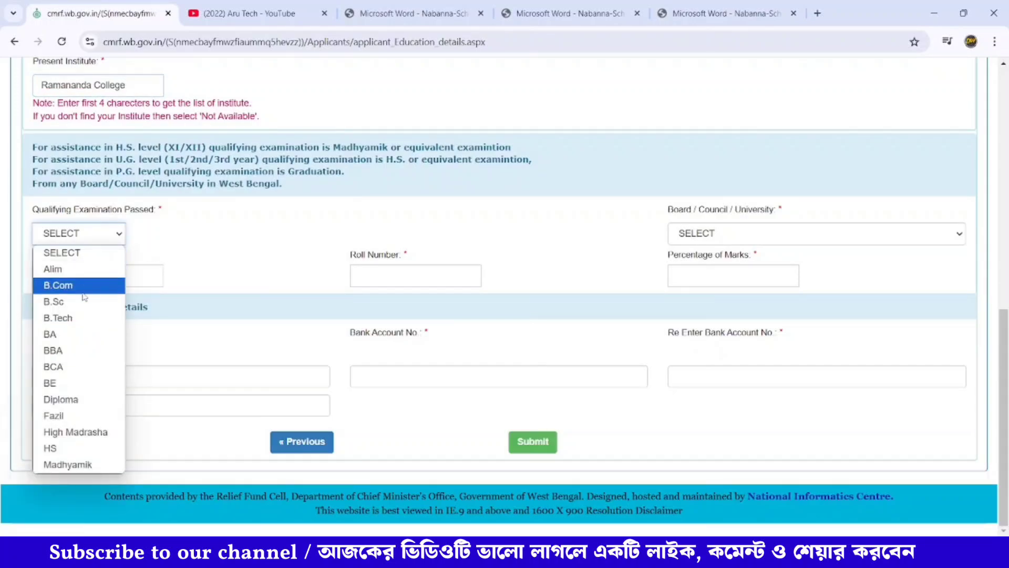
pyautogui.click(50, 448)
pyautogui.click(678, 303)
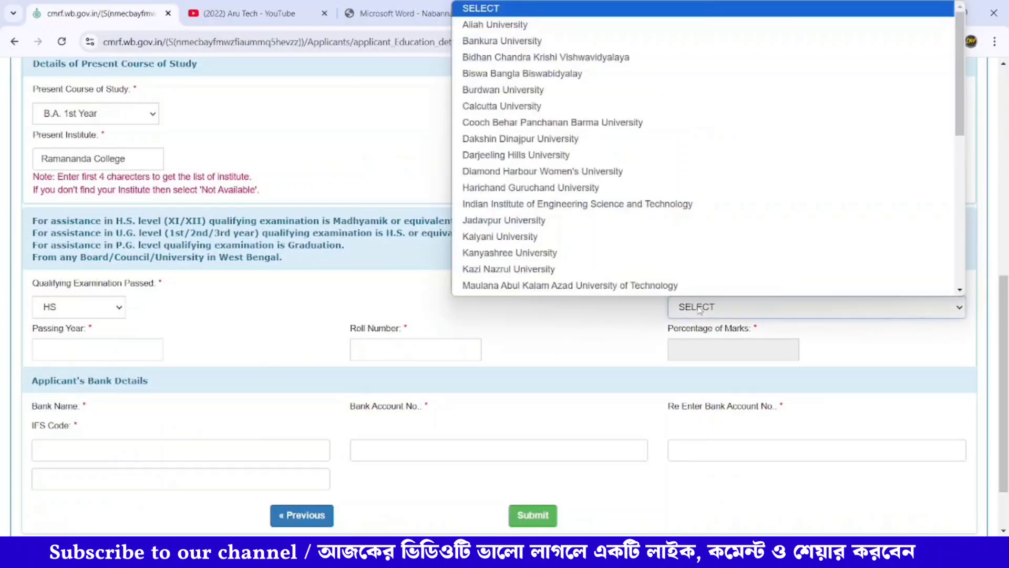
pyautogui.scroll(-8, 626, 287)
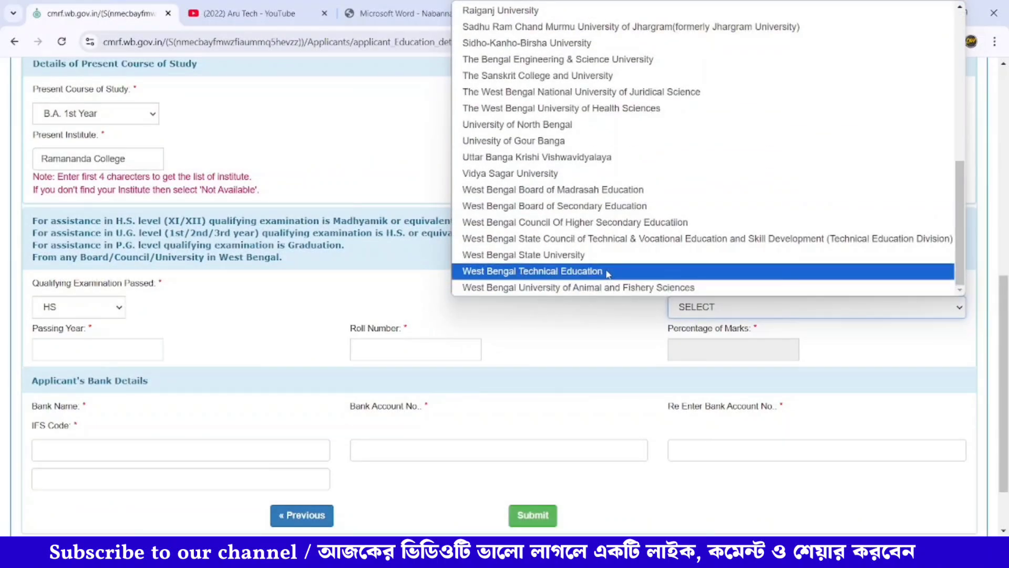
pyautogui.click(602, 222)
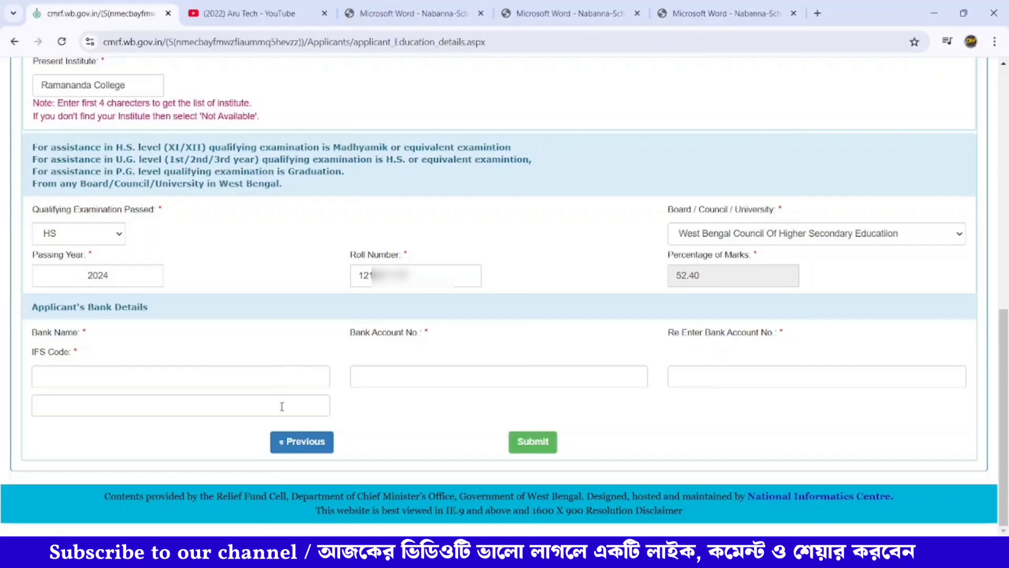
pyautogui.click(511, 448)
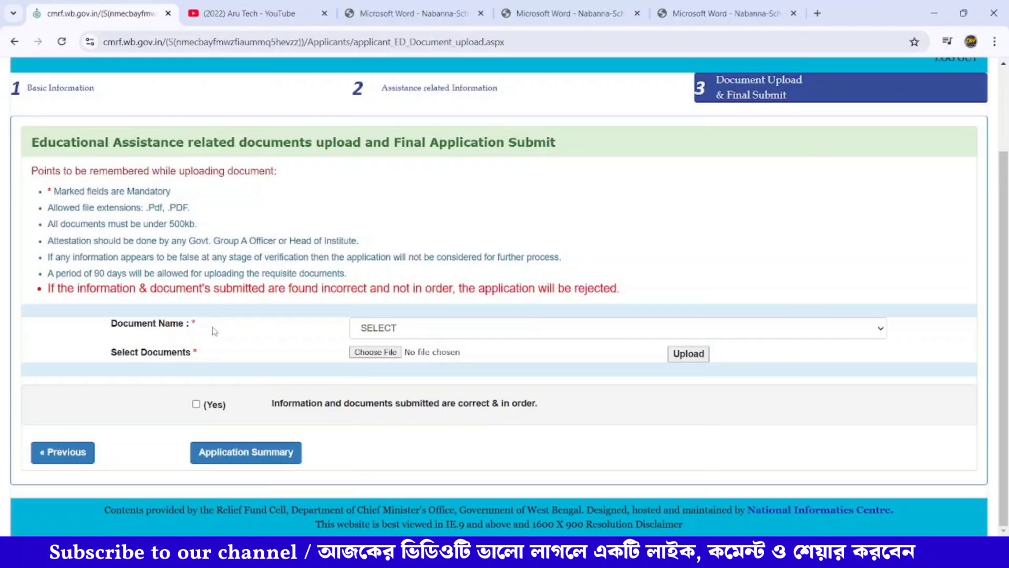
# Choose Applicant's Prayer as the document name for the upload.
pyautogui.click(391, 331)
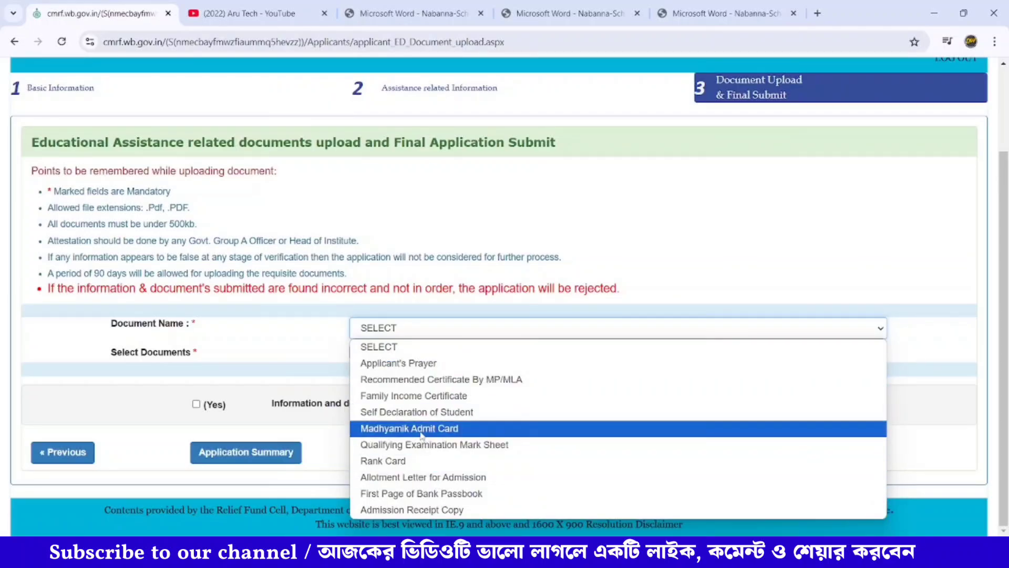
pyautogui.click(392, 363)
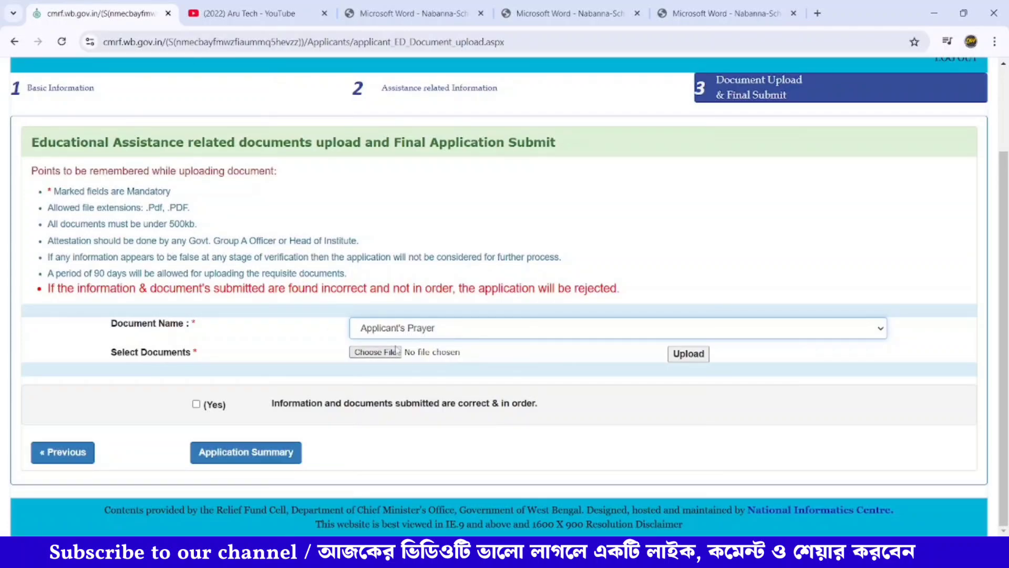
# Review the blank Applicant's Prayer form through to its declaration and signature, and return to the document upload page.
pyautogui.click(682, 15)
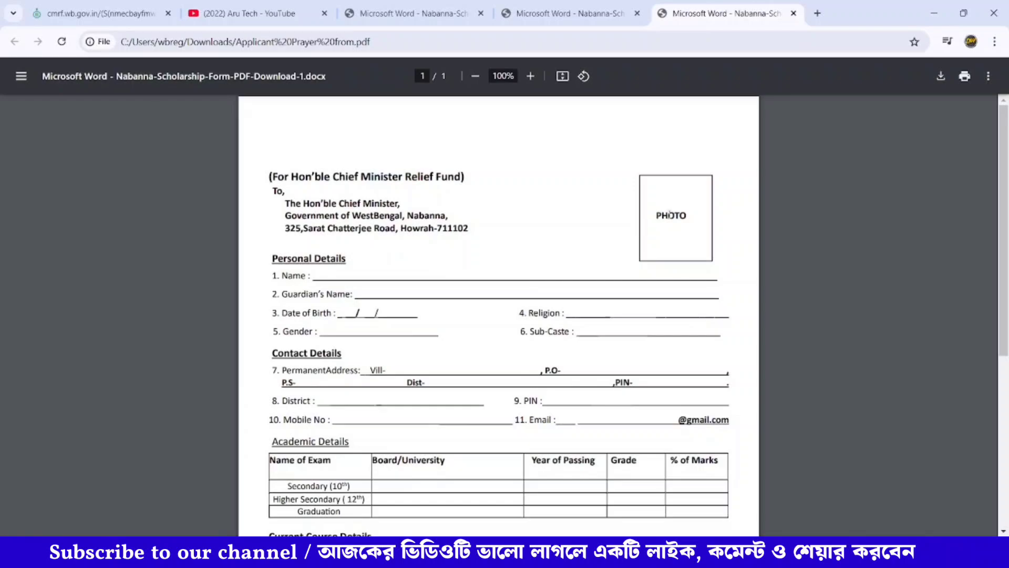
pyautogui.scroll(-5, 435, 330)
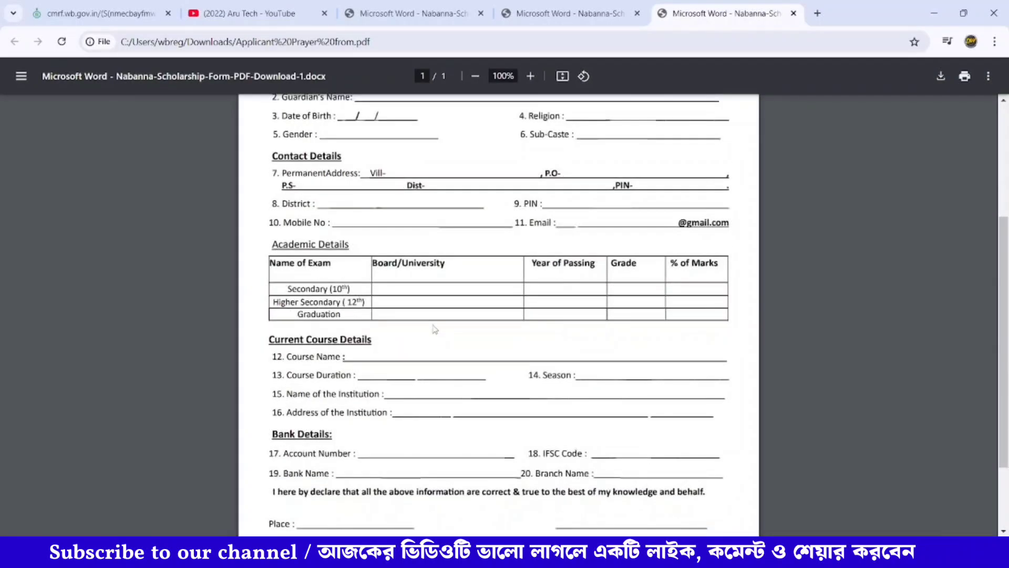
pyautogui.scroll(-1, 435, 330)
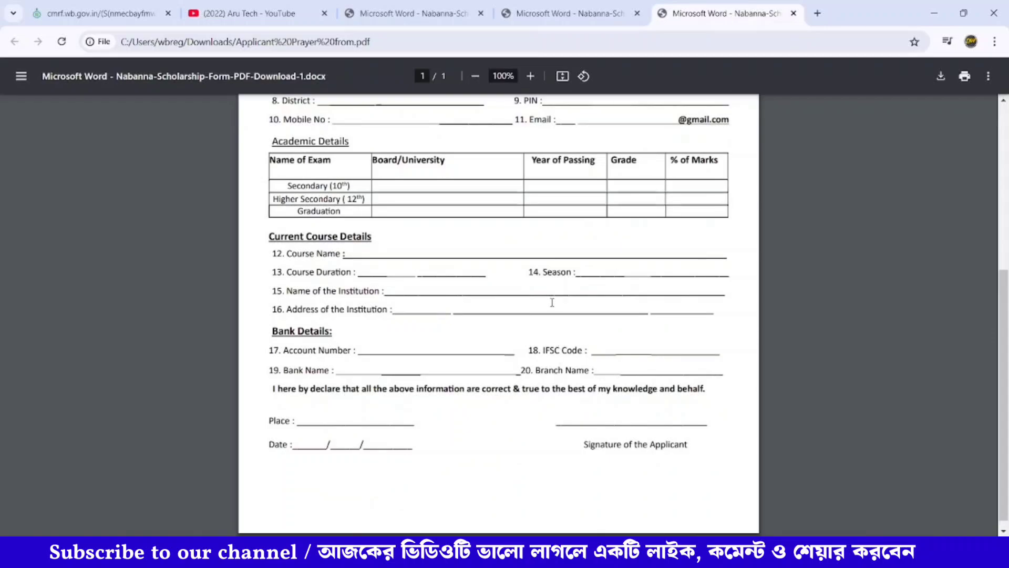
pyautogui.scroll(5, 552, 299)
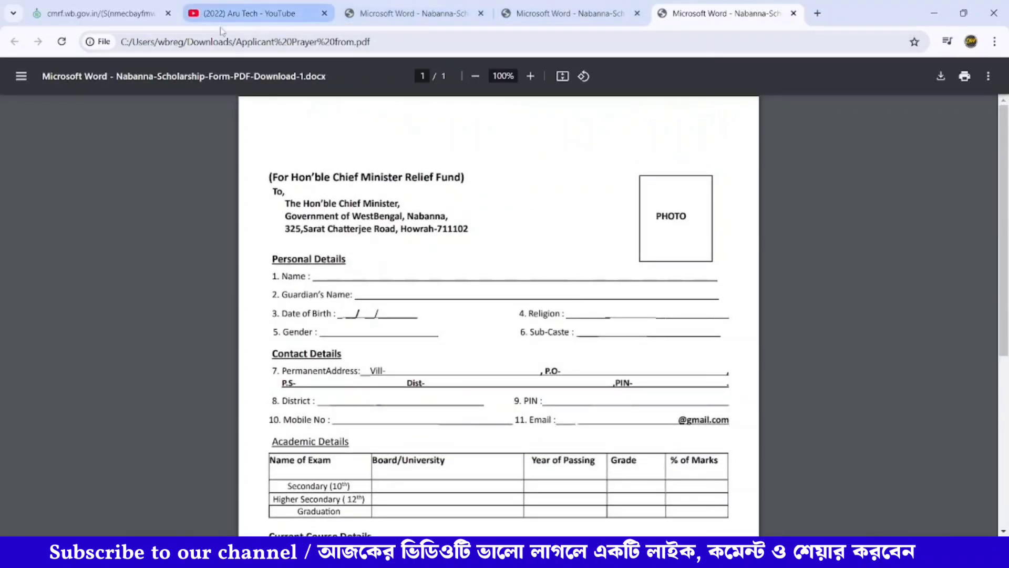
pyautogui.click(121, 15)
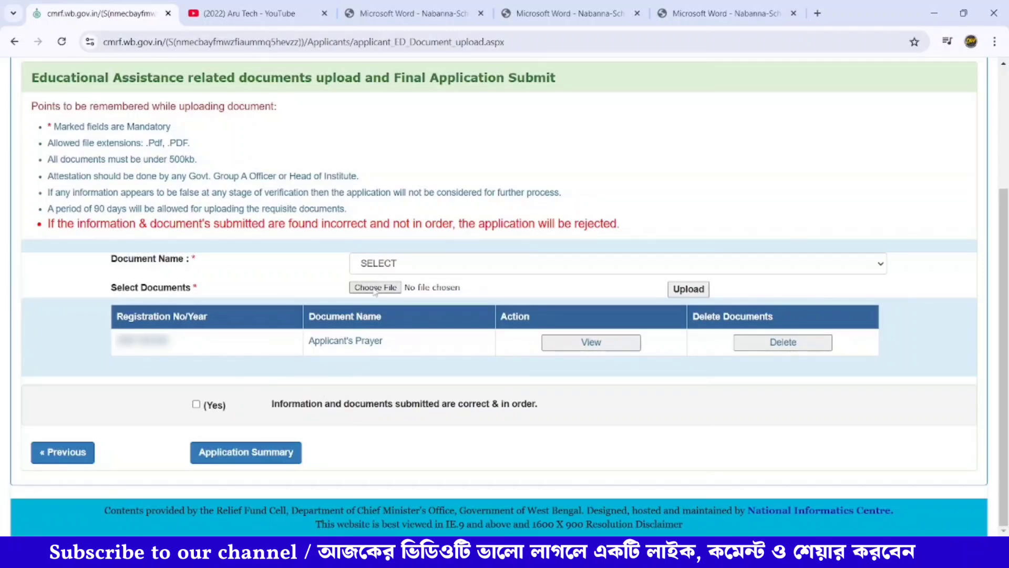
# Choose Recommended Certificate By MP/MLA as the document name for the next upload.
pyautogui.click(396, 265)
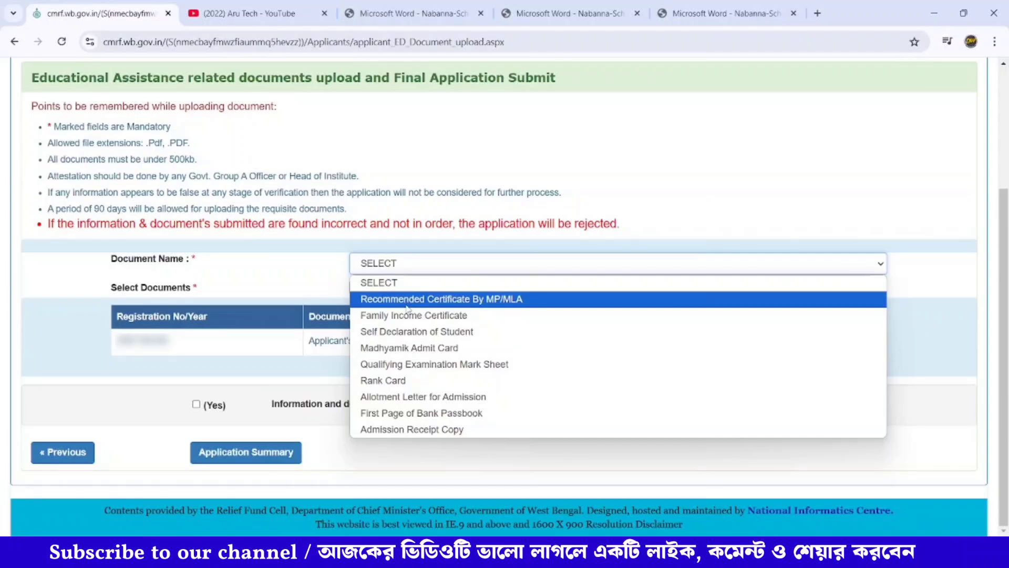
pyautogui.click(491, 305)
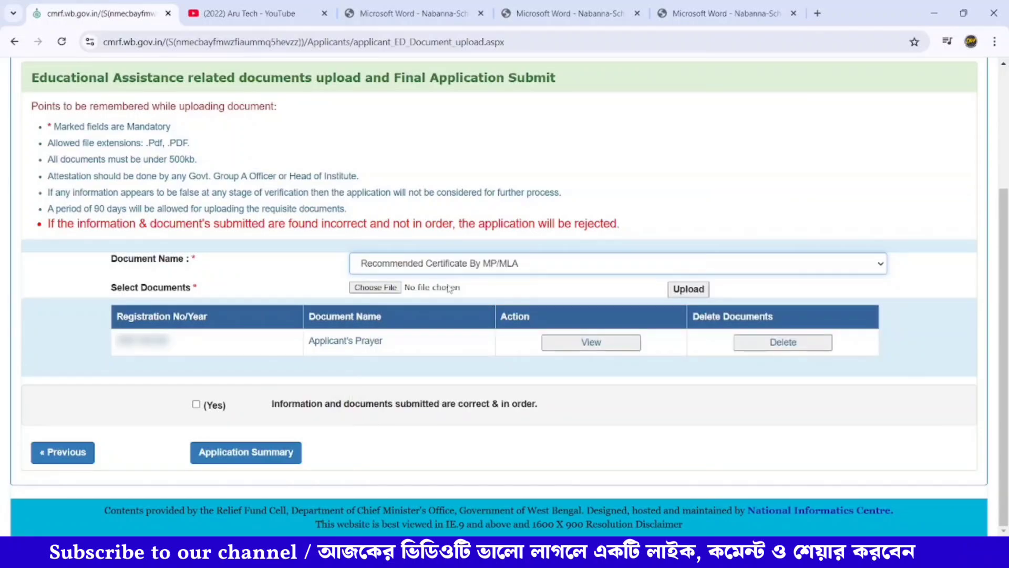
# Check the remaining document types, the MP/MLA recommendation form, and the first-time self-declaration form down to its signature and countersignature lines.
pyautogui.click(441, 270)
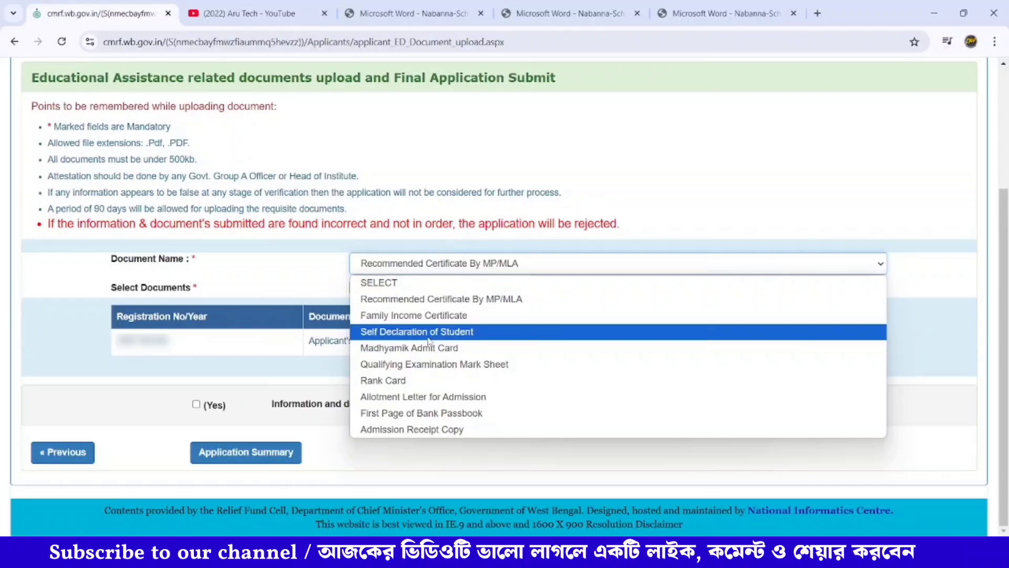
pyautogui.click(531, 13)
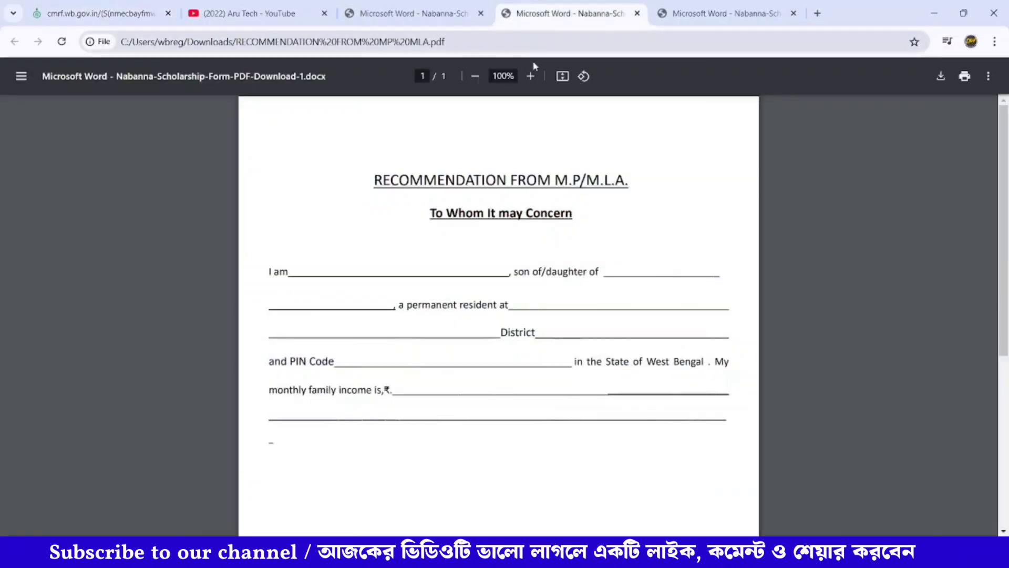
pyautogui.click(421, 14)
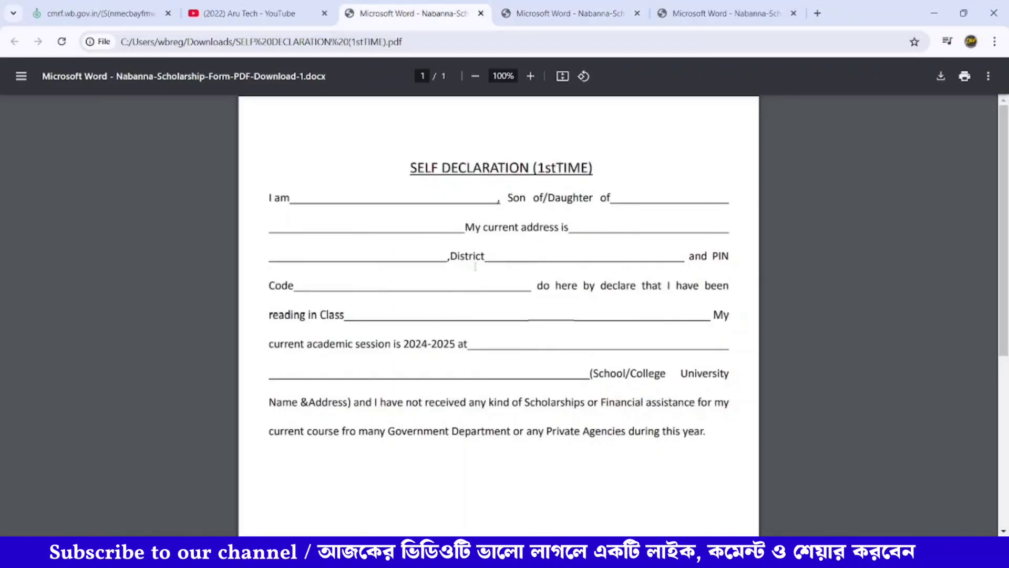
pyautogui.scroll(-4, 475, 267)
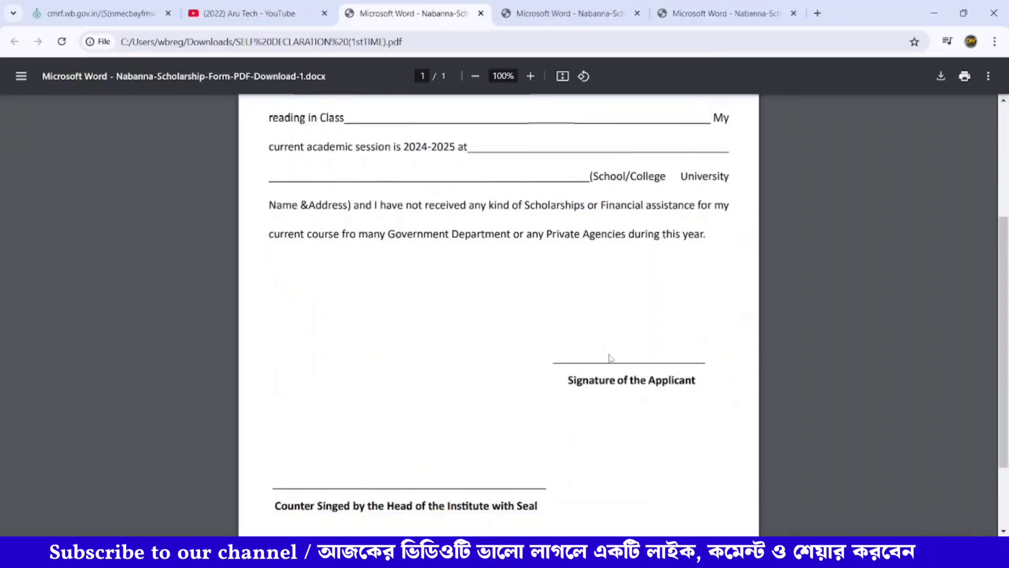
pyautogui.scroll(-2, 449, 377)
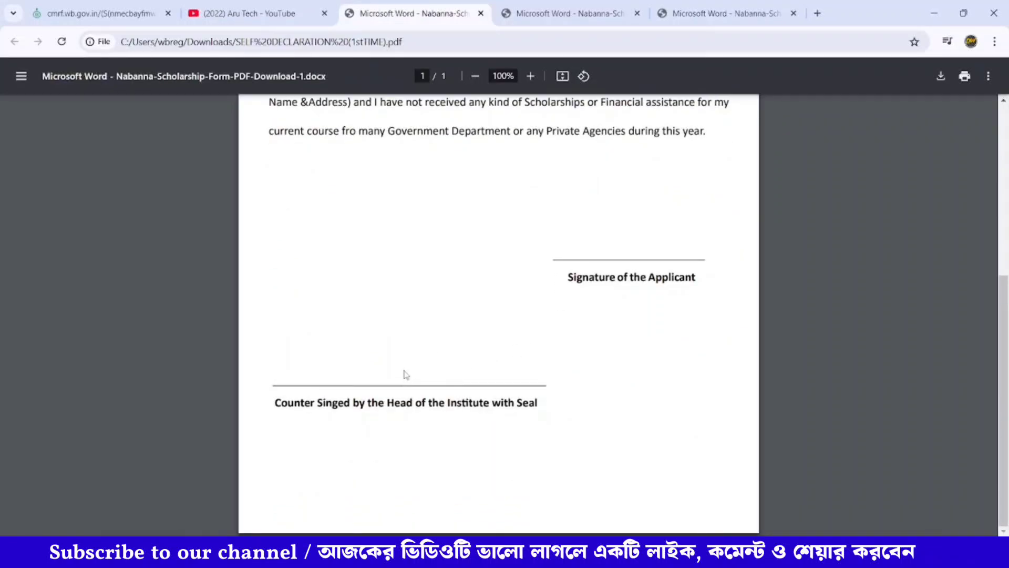
# Return from the self-declaration form to the document upload page and review the list of remaining document types through Admission Receipt Copy.
pyautogui.scroll(6, 413, 315)
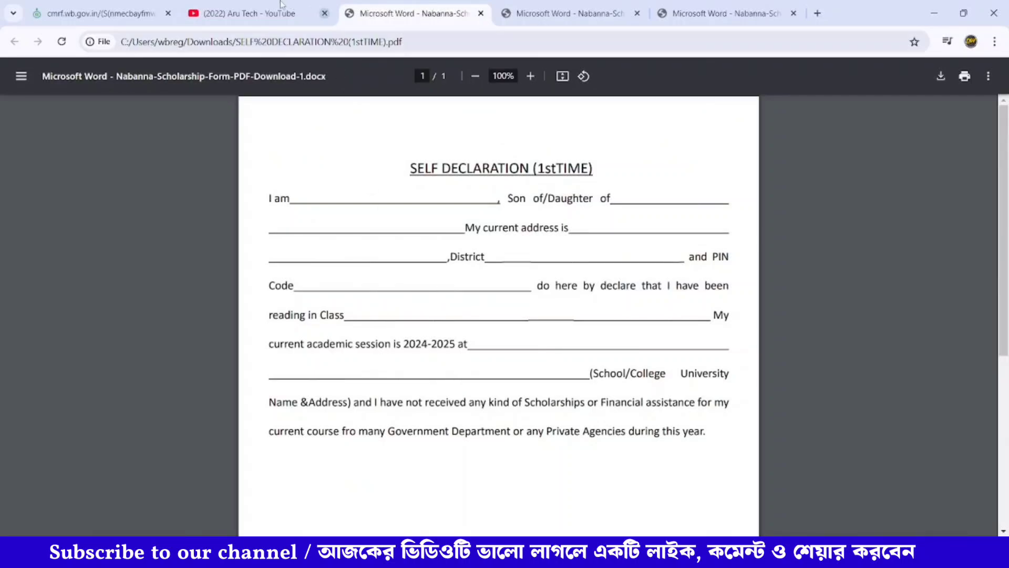
pyautogui.click(99, 13)
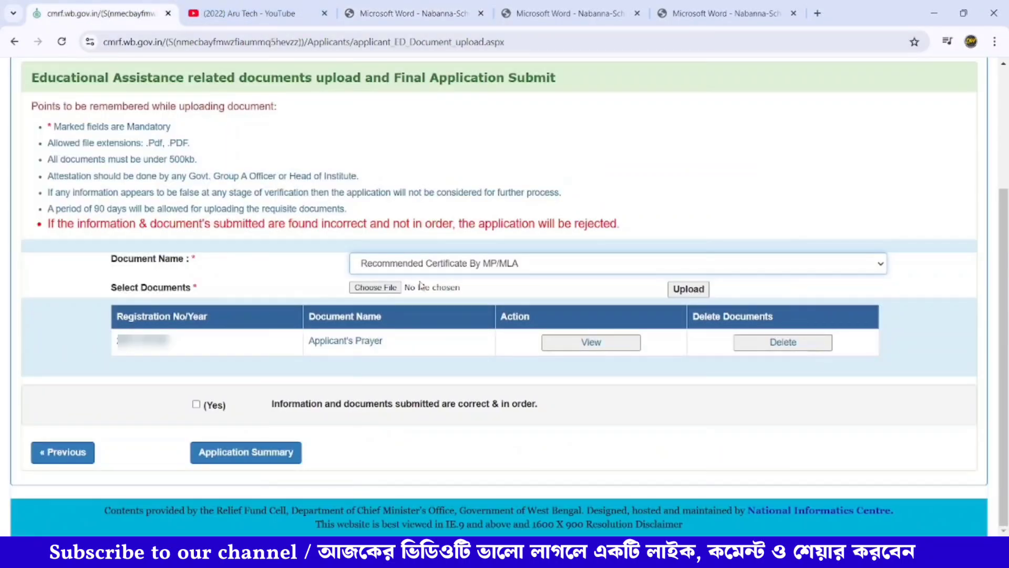
pyautogui.click(416, 269)
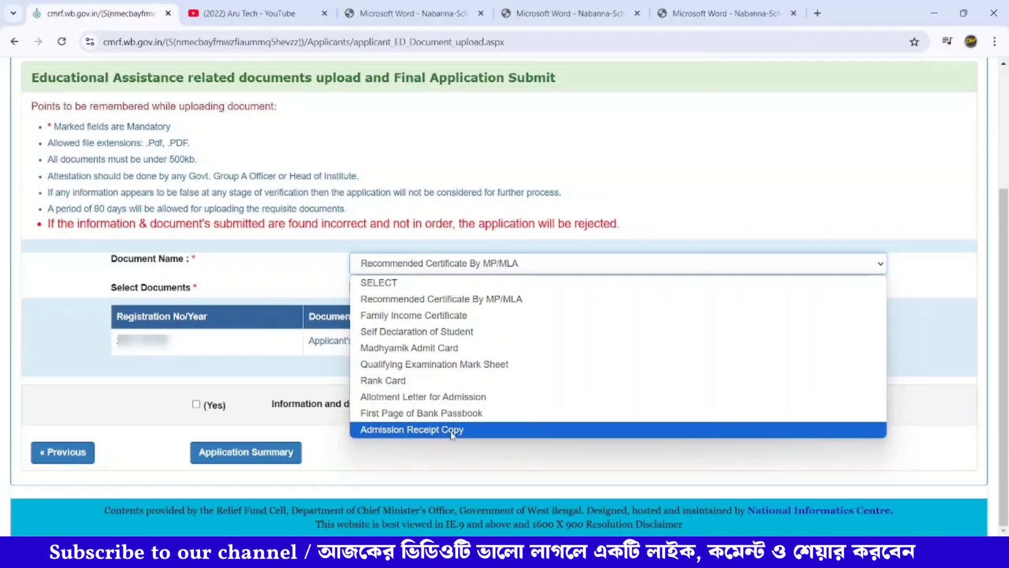
pyautogui.click(451, 460)
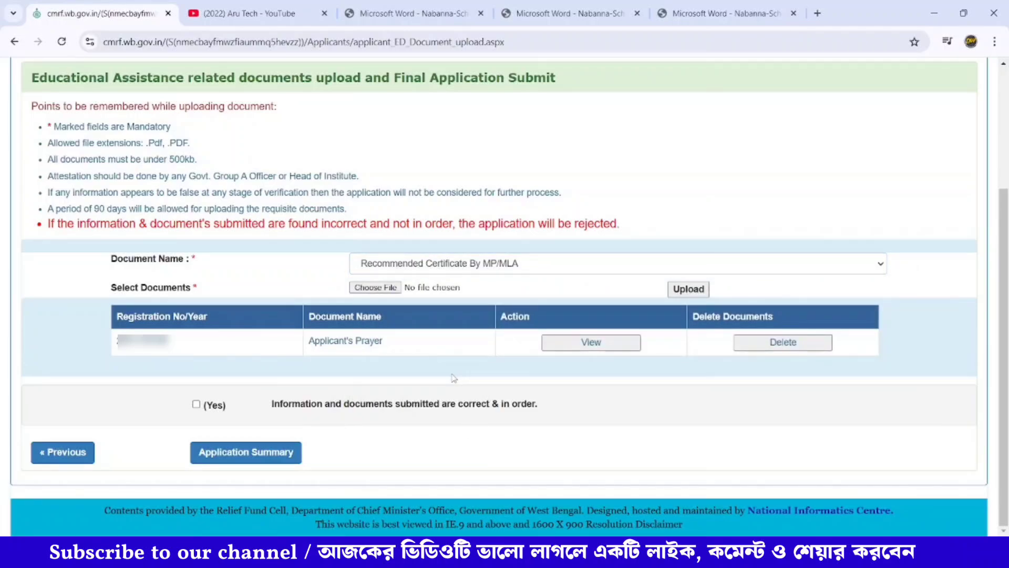
# Check the blank self-declaration, MP/MLA recommendation and Applicant's Prayer forms, and return to the document upload page.
pyautogui.click(435, 11)
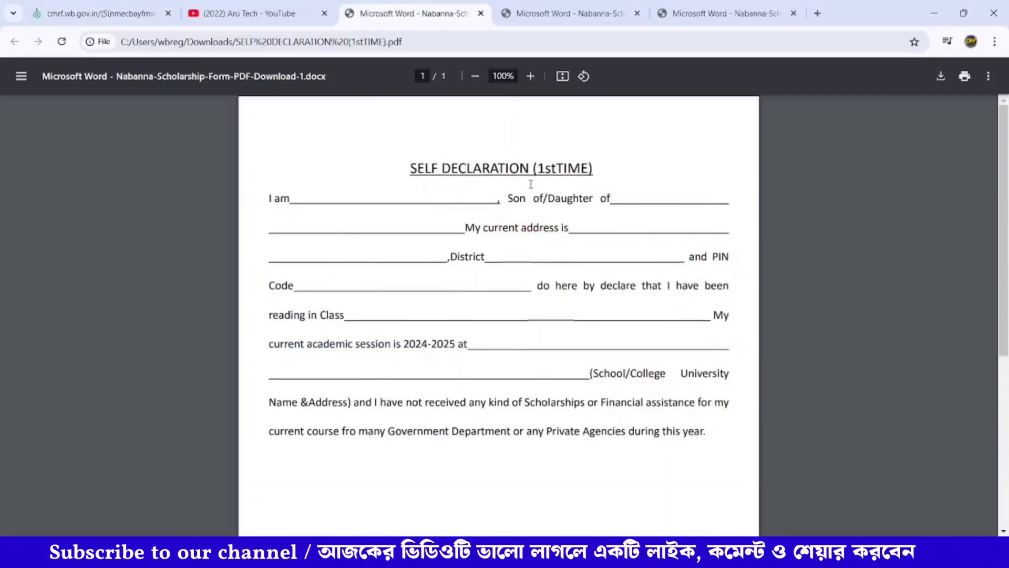
pyautogui.hotkey('ctrl', 'Tab')
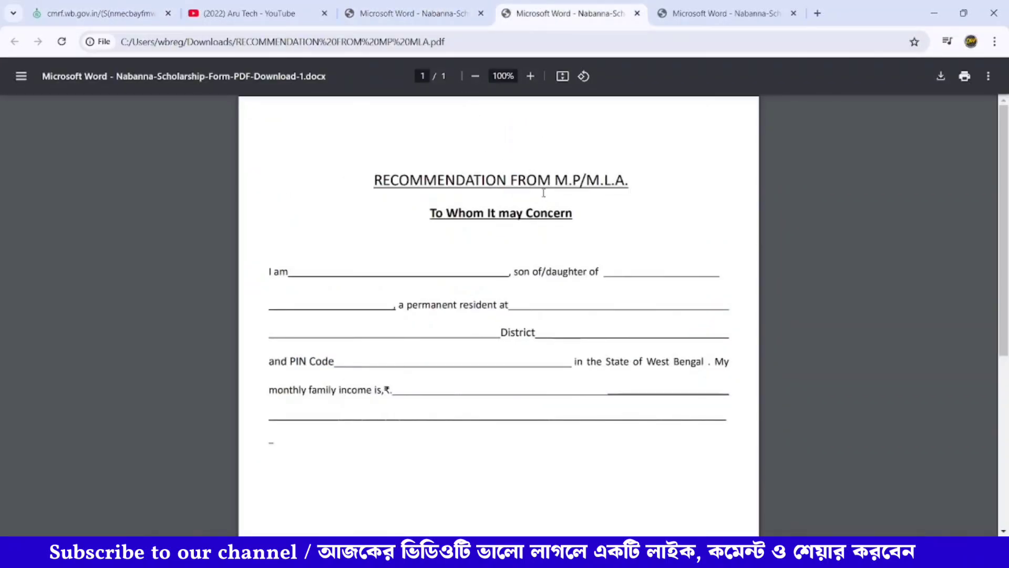
pyautogui.click(753, 14)
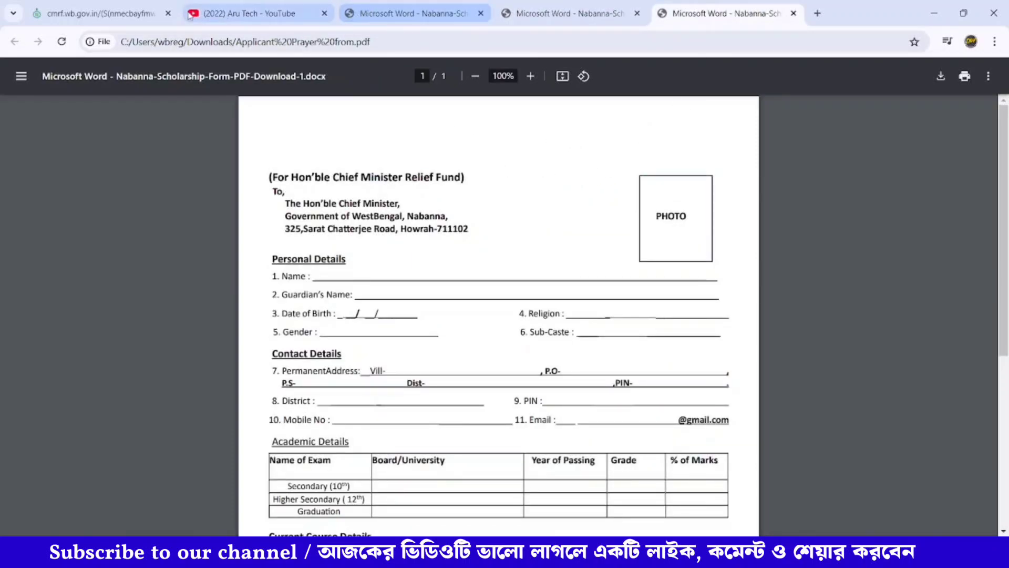
pyautogui.click(59, 14)
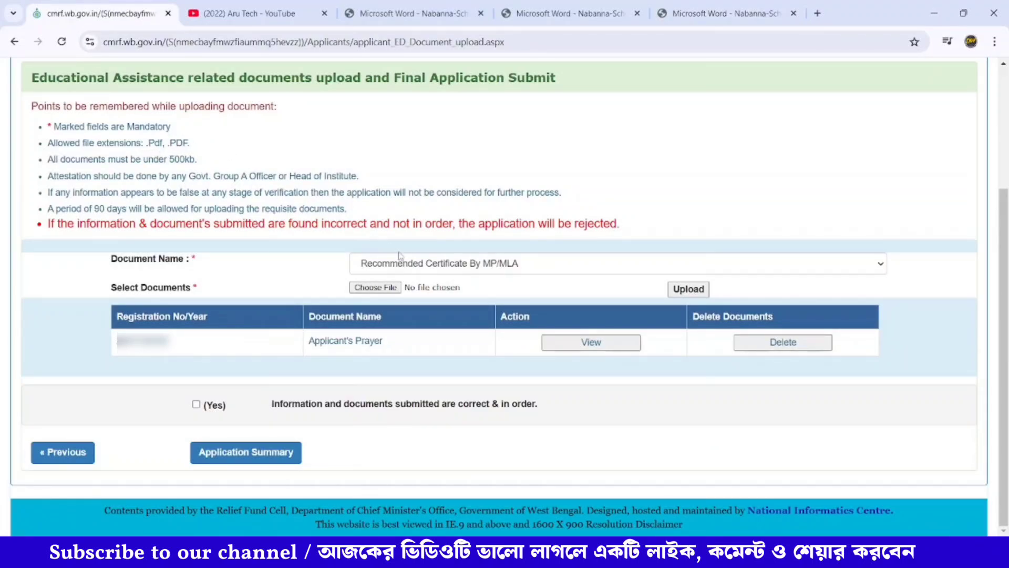
# Check the document types still available for upload and confirm with Yes that the information and documents submitted are correct and in order.
pyautogui.click(453, 269)
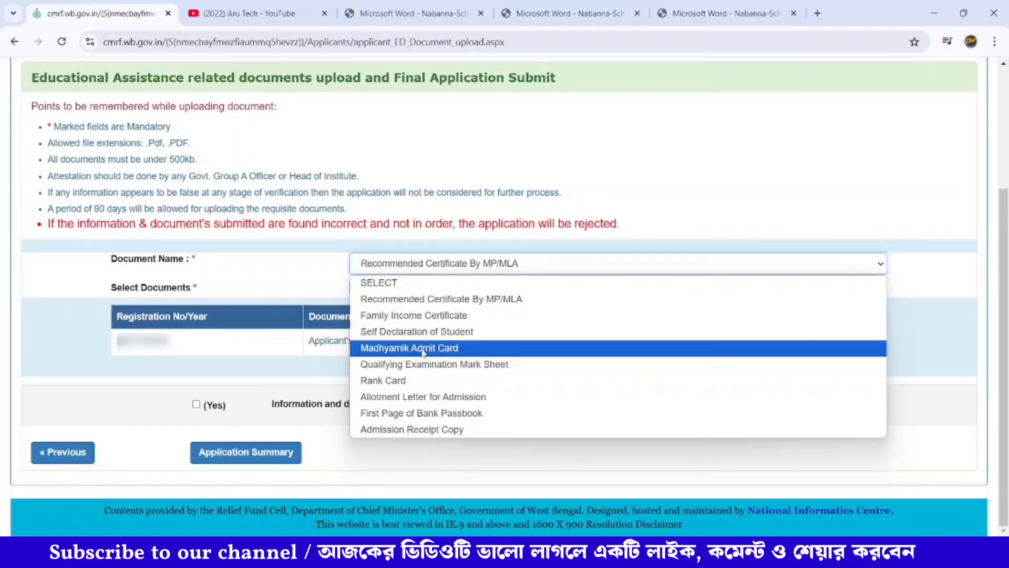
pyautogui.click(335, 379)
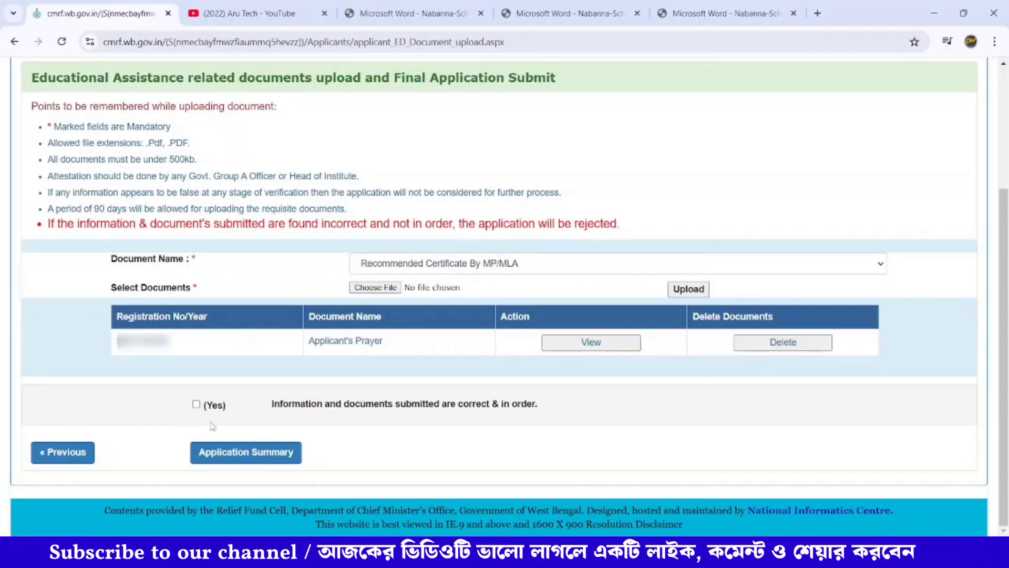
pyautogui.click(196, 404)
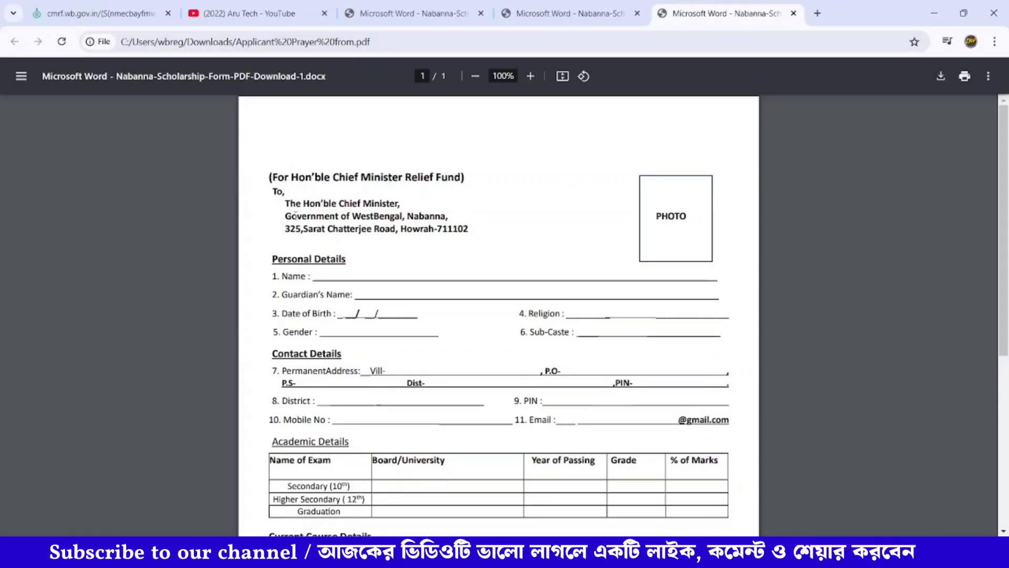
# Review the Applicant's Prayer form down to its signature line, along with the self-declaration and MP/MLA recommendation forms.
pyautogui.scroll(-6, 472, 296)
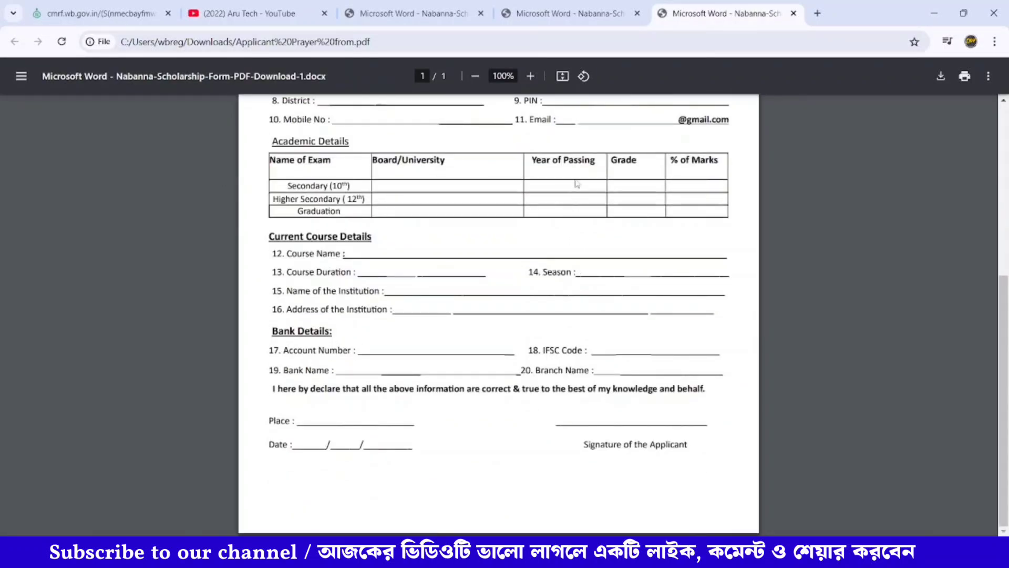
pyautogui.click(596, 9)
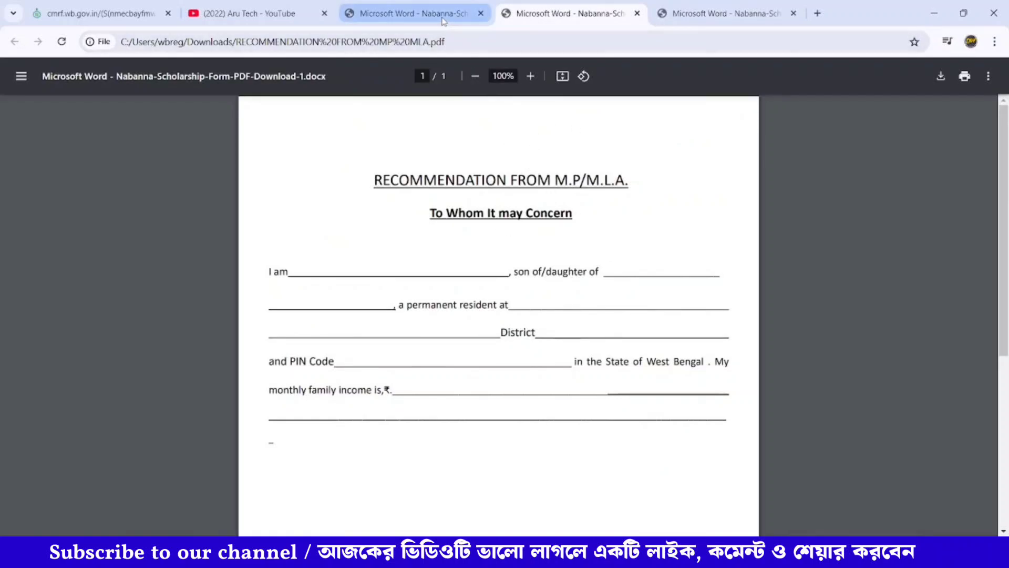
pyautogui.click(460, 20)
pyautogui.click(543, 13)
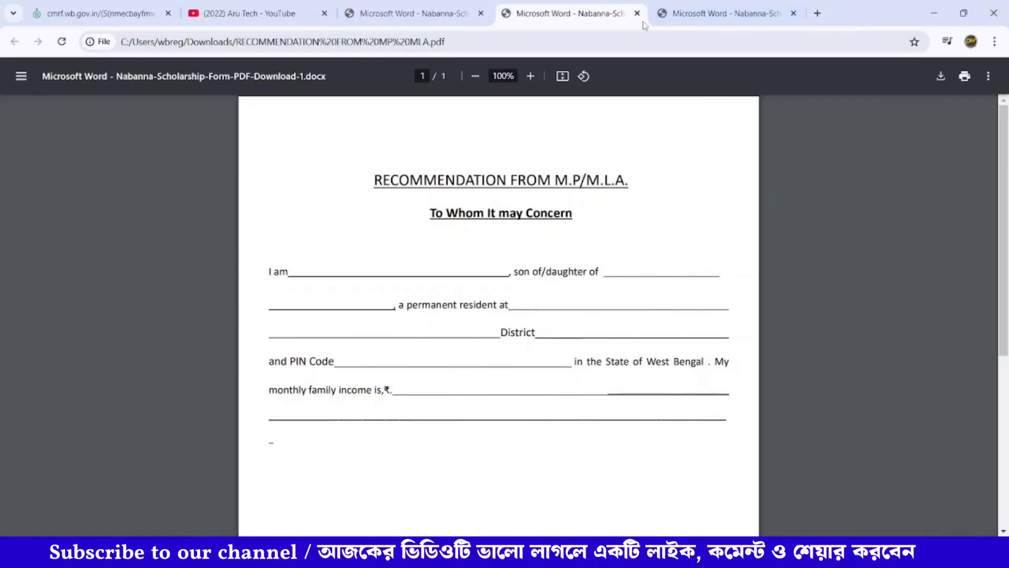
# Highlight the Chief Minister's Nabanna office address block at the start of the Applicant's Prayer form.
pyautogui.click(662, 19)
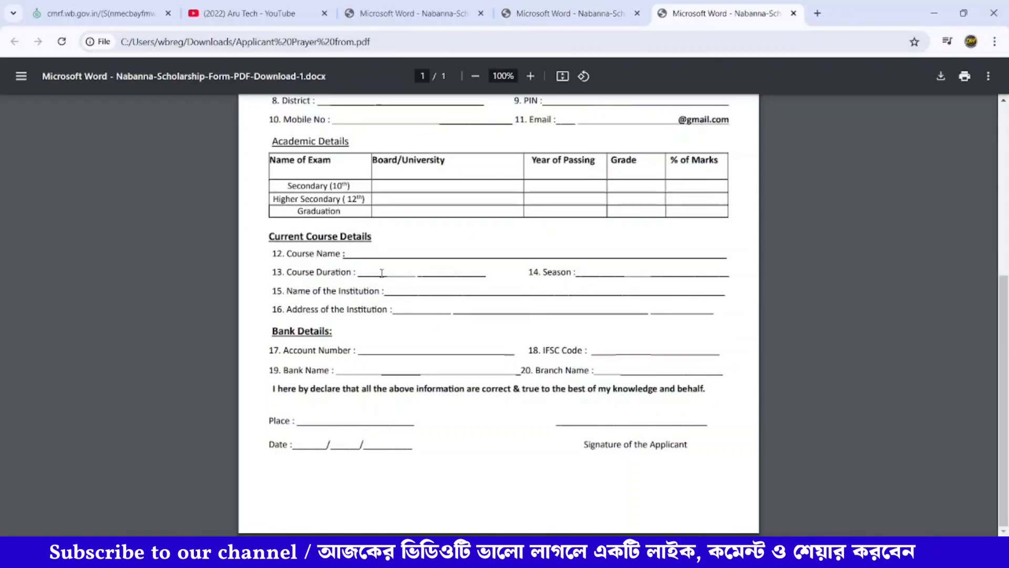
pyautogui.scroll(5, 379, 273)
pyautogui.scroll(1, 267, 204)
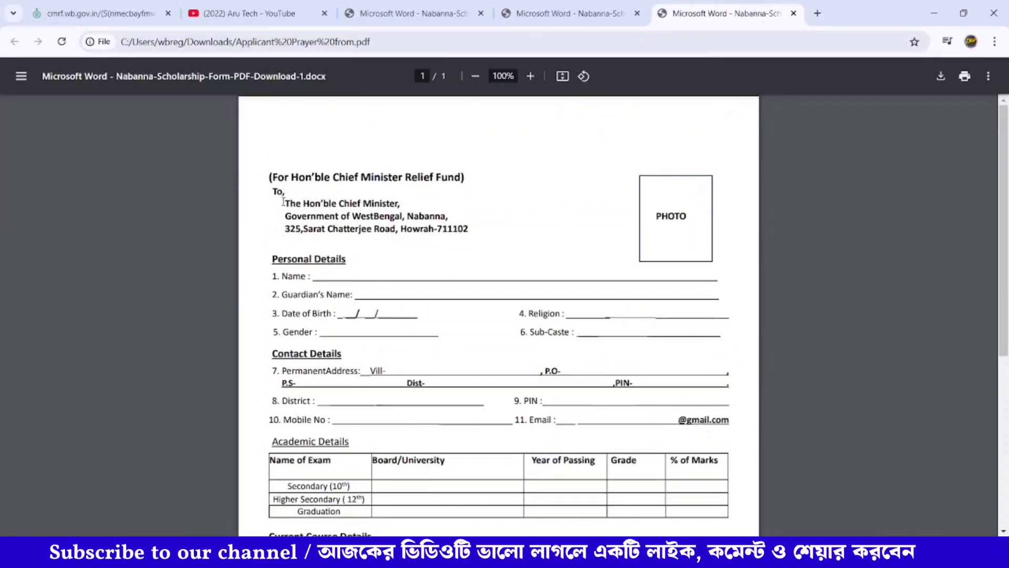
pyautogui.moveTo(273, 189); pyautogui.dragTo(468, 236)
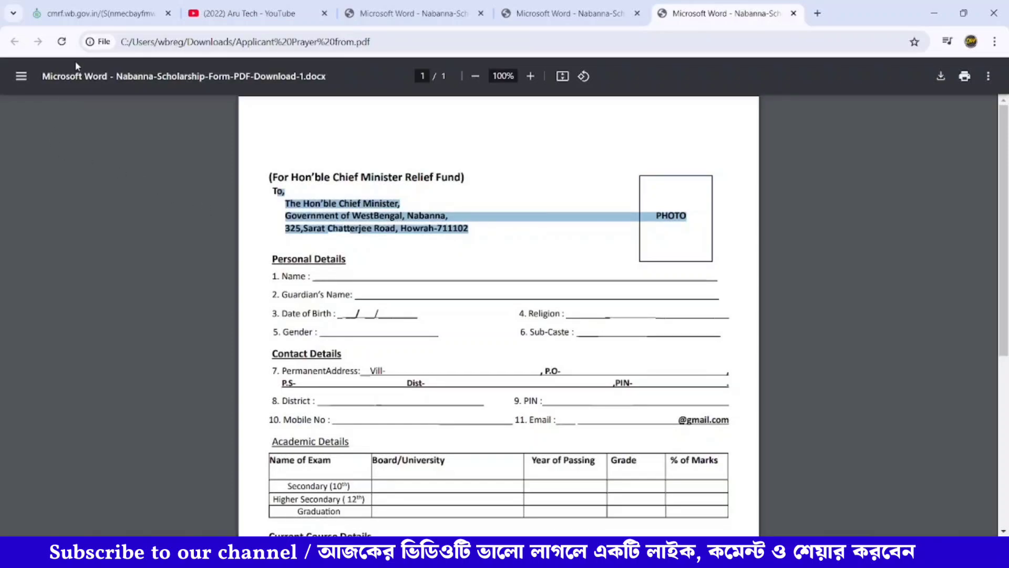
# Go from the document upload page to the cmrf.wb.gov.in home page and open Check Application Status under Applicant Services.
pyautogui.click(100, 13)
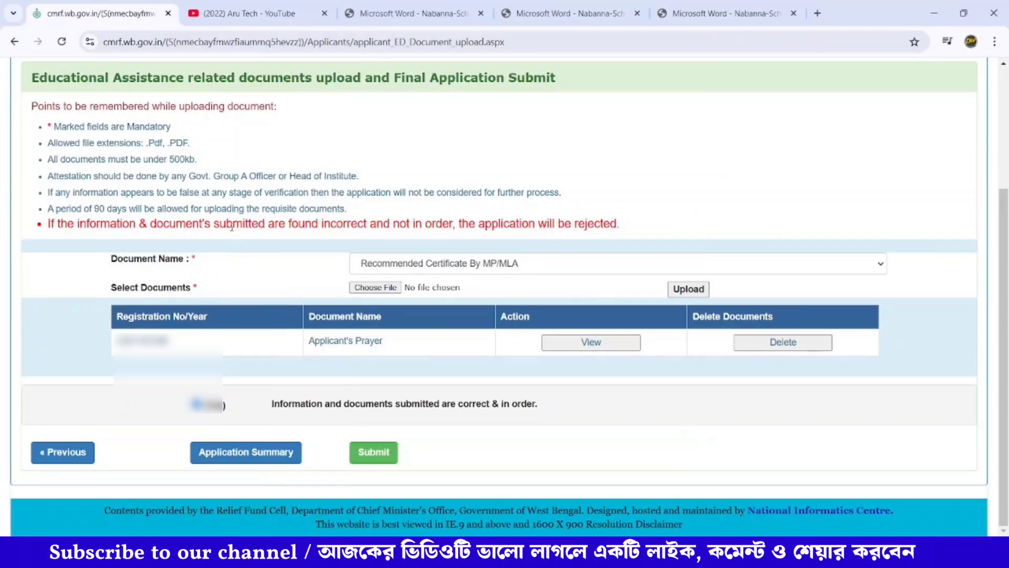
pyautogui.scroll(1, 231, 227)
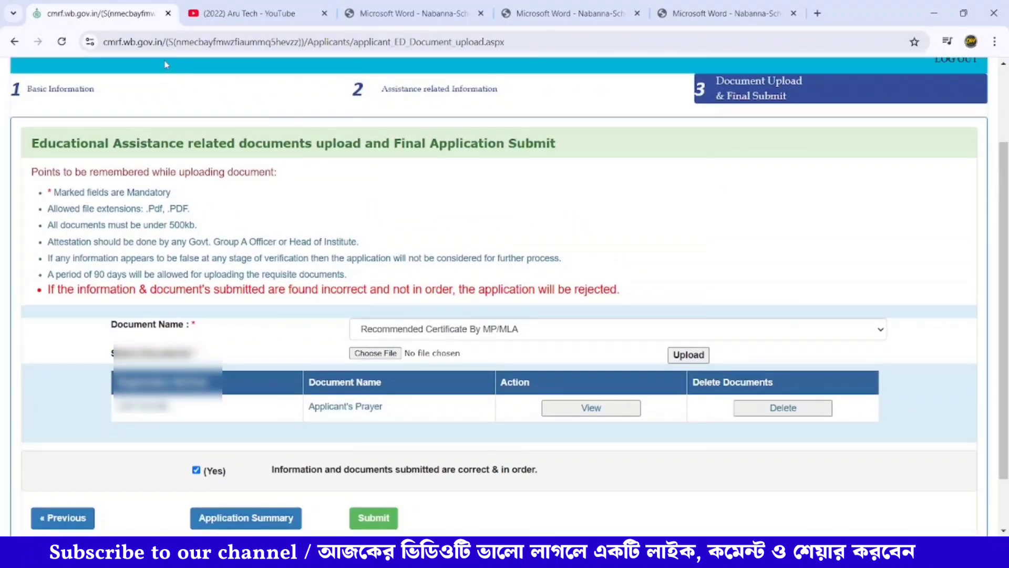
pyautogui.moveTo(165, 42); pyautogui.dragTo(534, 87)
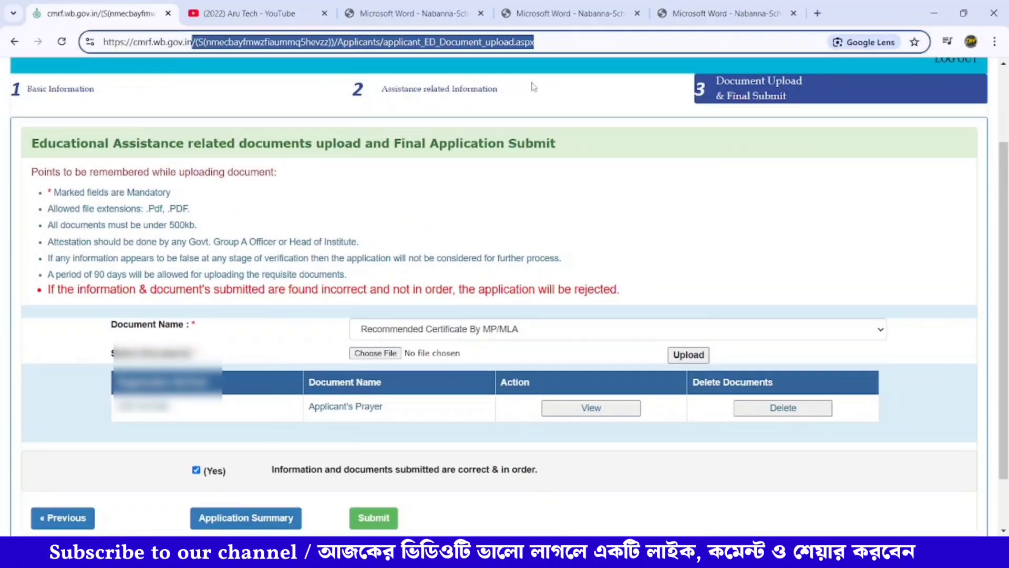
pyautogui.press('BackSpace')
pyautogui.press('Return')
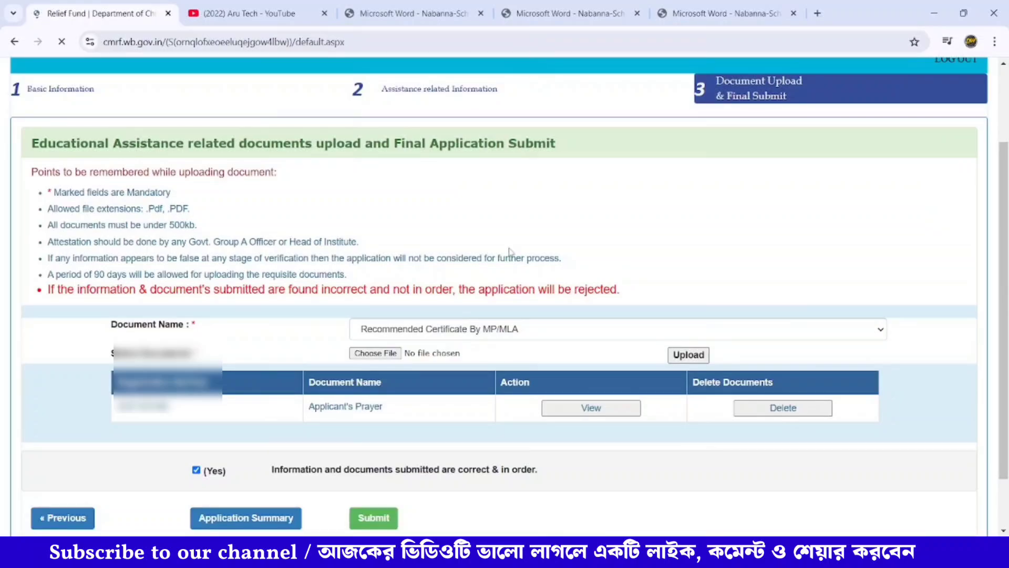
pyautogui.scroll(-5, 381, 297)
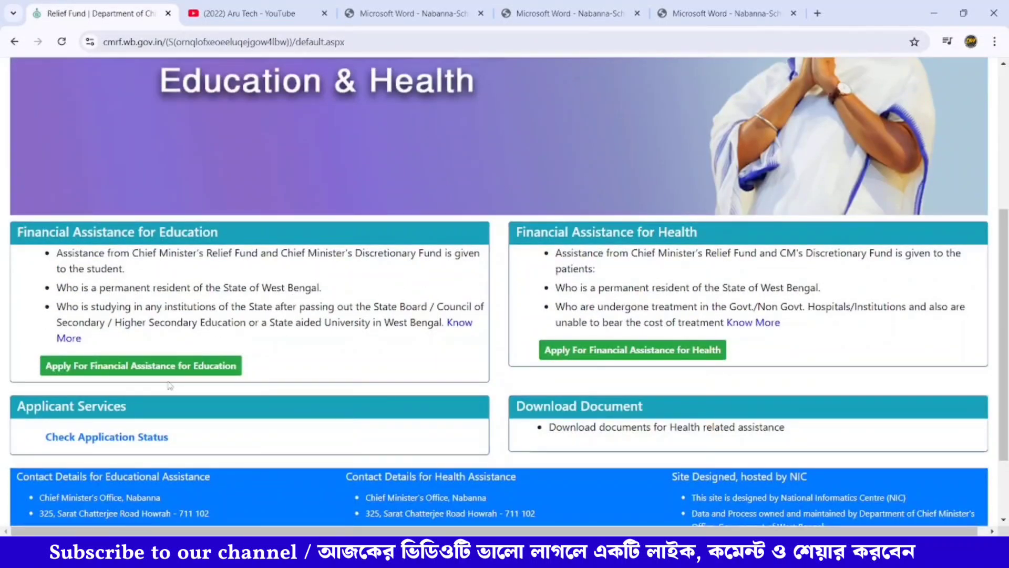
pyautogui.click(101, 440)
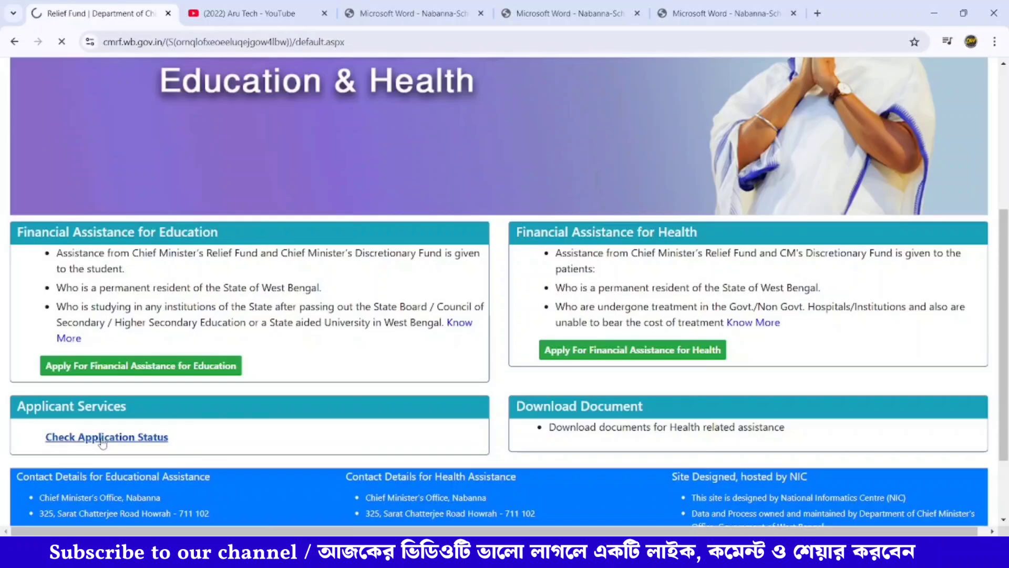